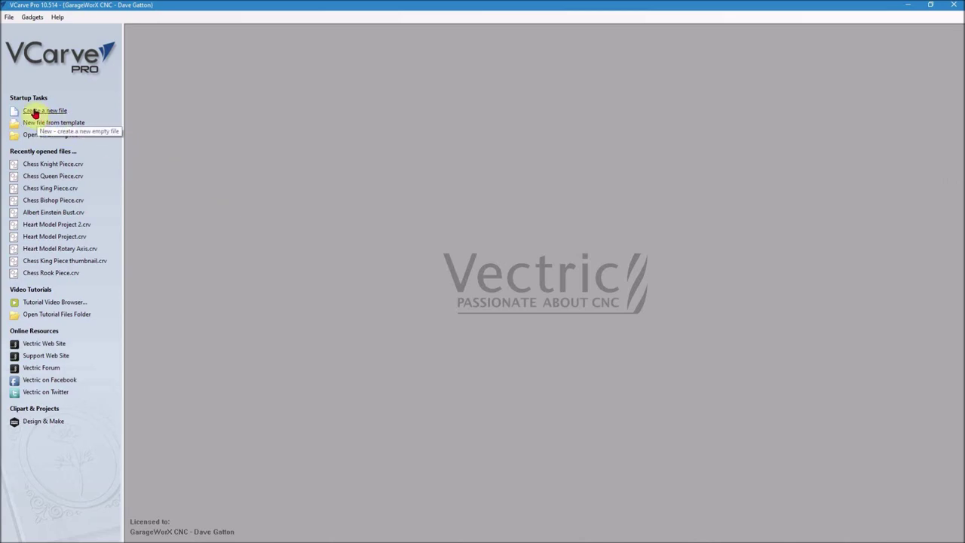
# Create a rotary job 7.0 in long, 3.0 in diameter, along the X axis with Pine Old appearance.
pyautogui.click(34, 111)
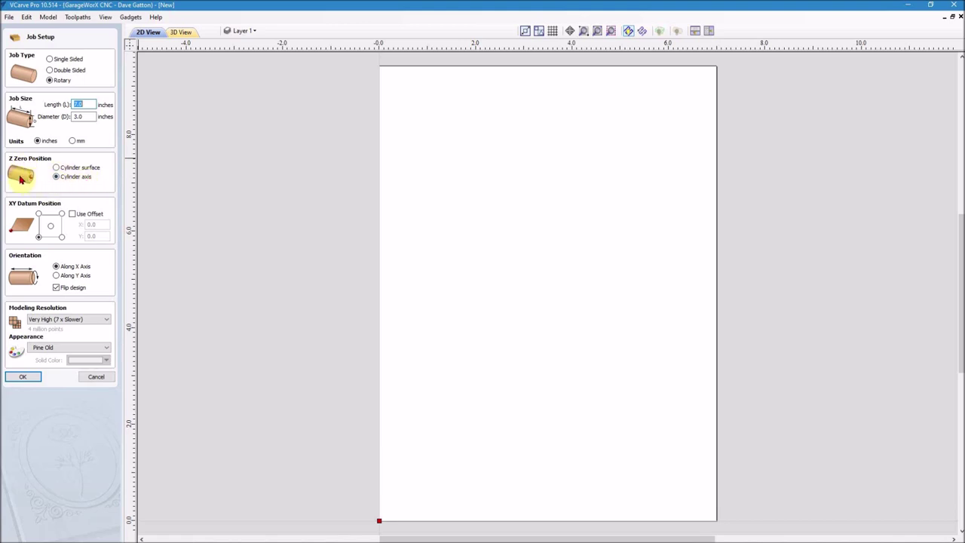
pyautogui.click(38, 237)
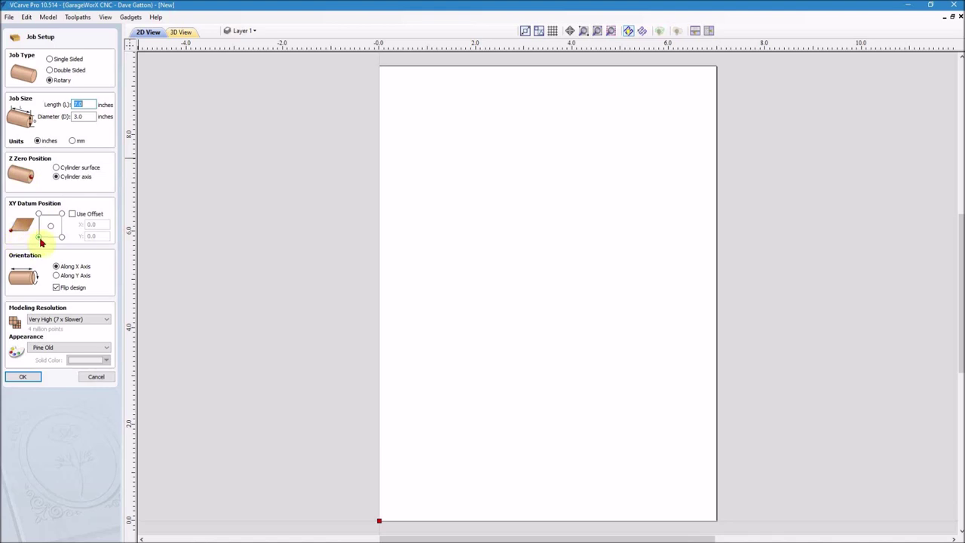
pyautogui.click(39, 240)
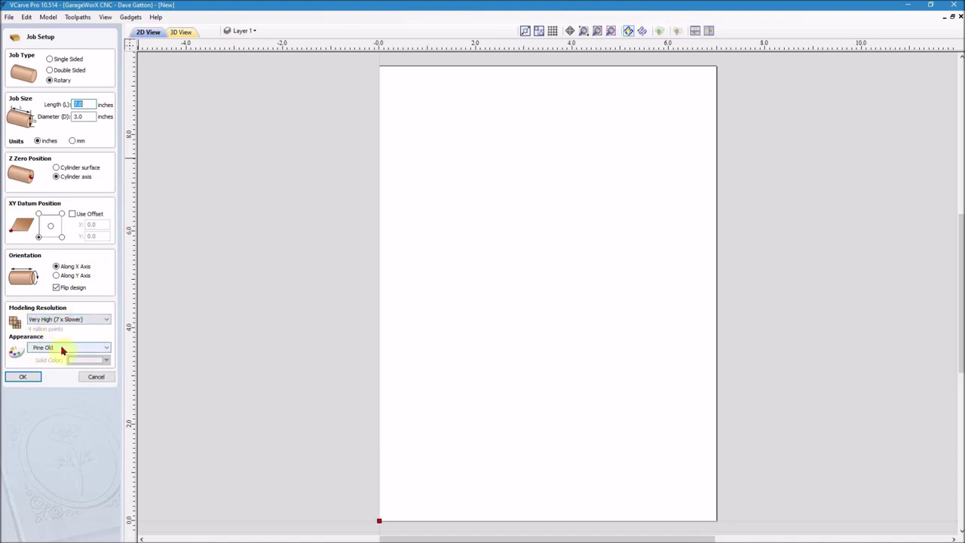
pyautogui.click(21, 377)
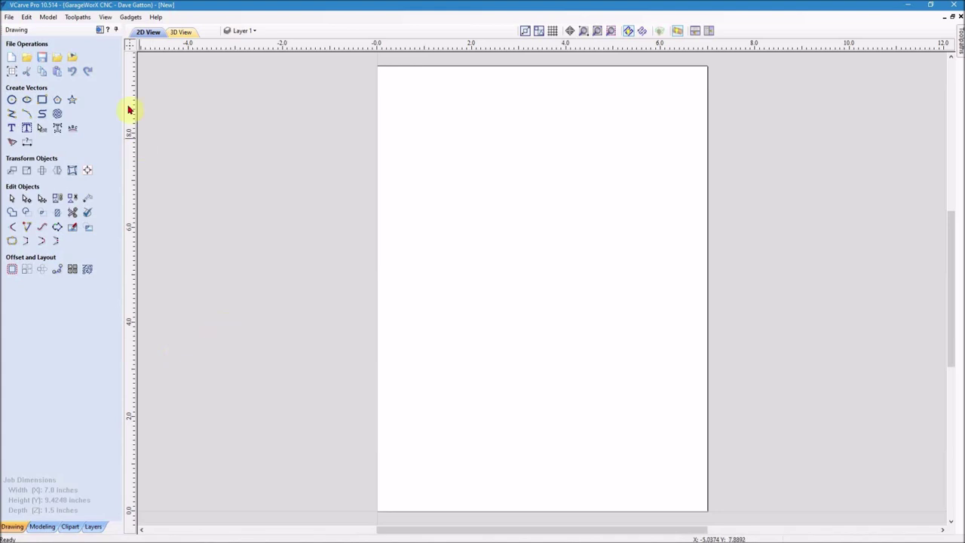
pyautogui.click(47, 17)
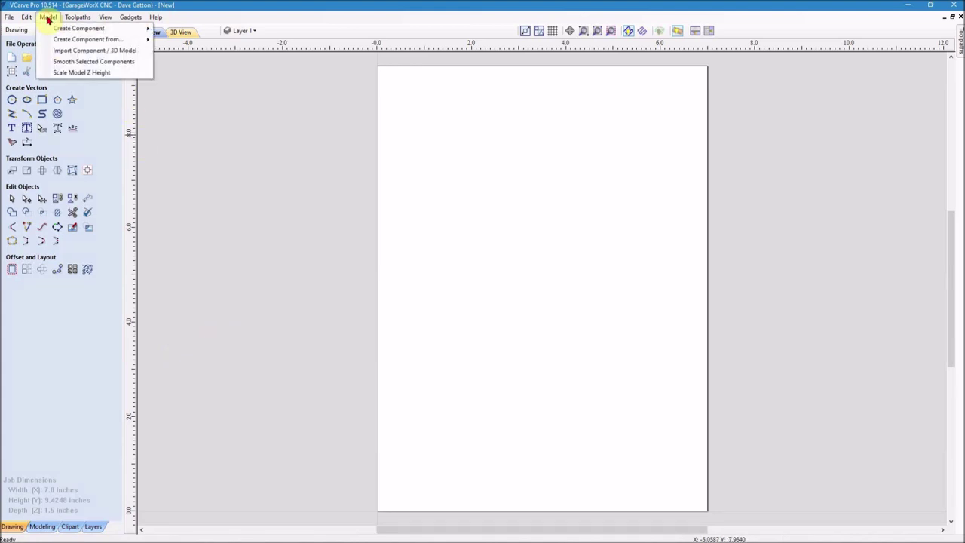
# Import the scad_chess_knight model file as a 3D component.
pyautogui.click(130, 53)
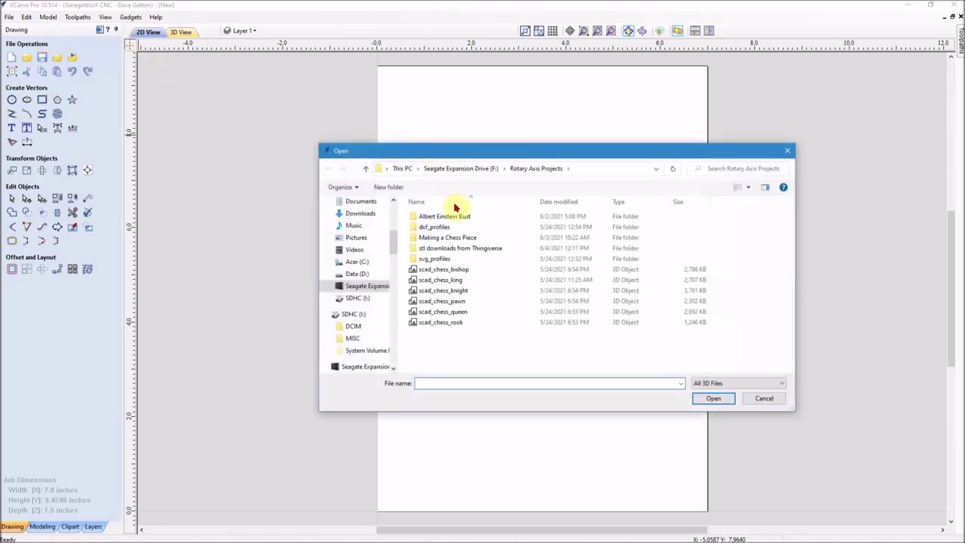
pyautogui.click(445, 291)
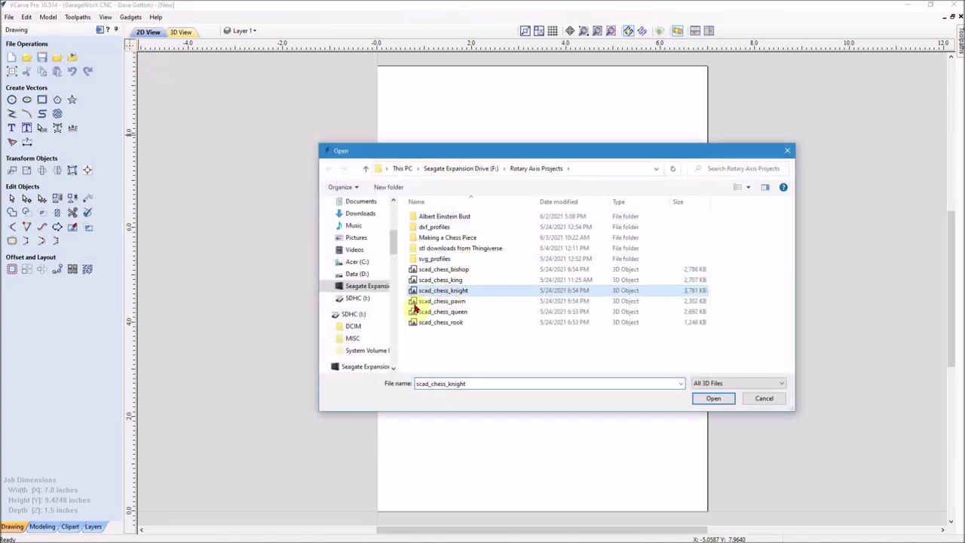
pyautogui.click(719, 398)
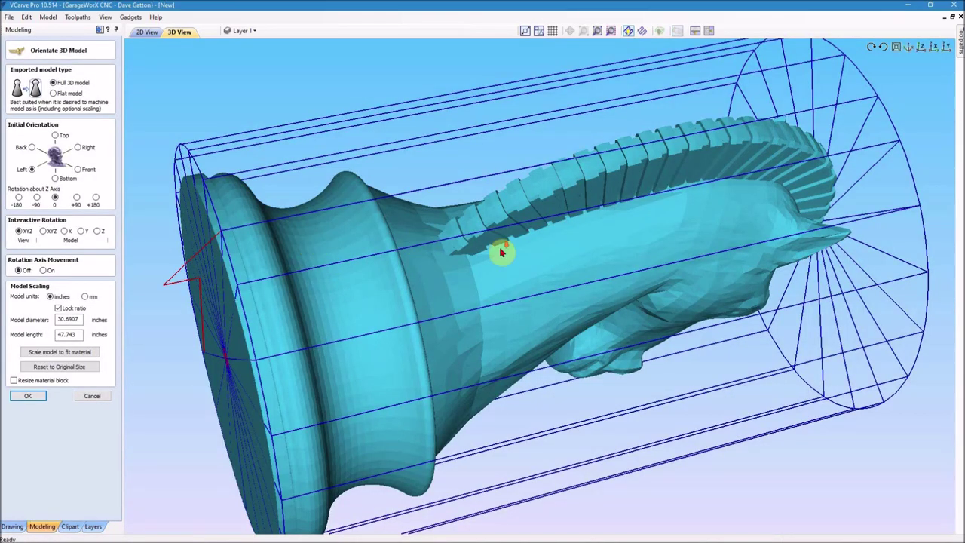
# Preview the knight in the Right initial orientation, then keep it facing Left.
pyautogui.scroll(-3, 502, 252)
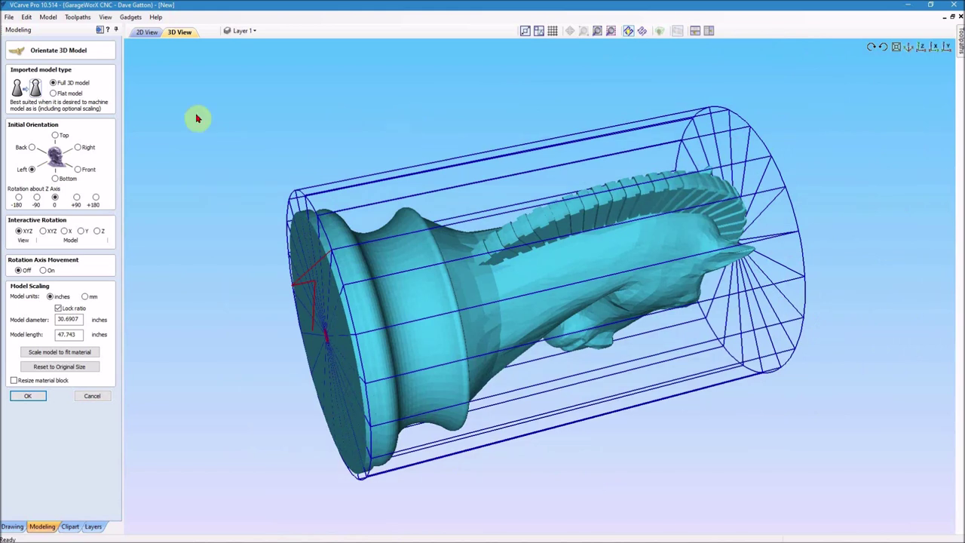
pyautogui.click(80, 147)
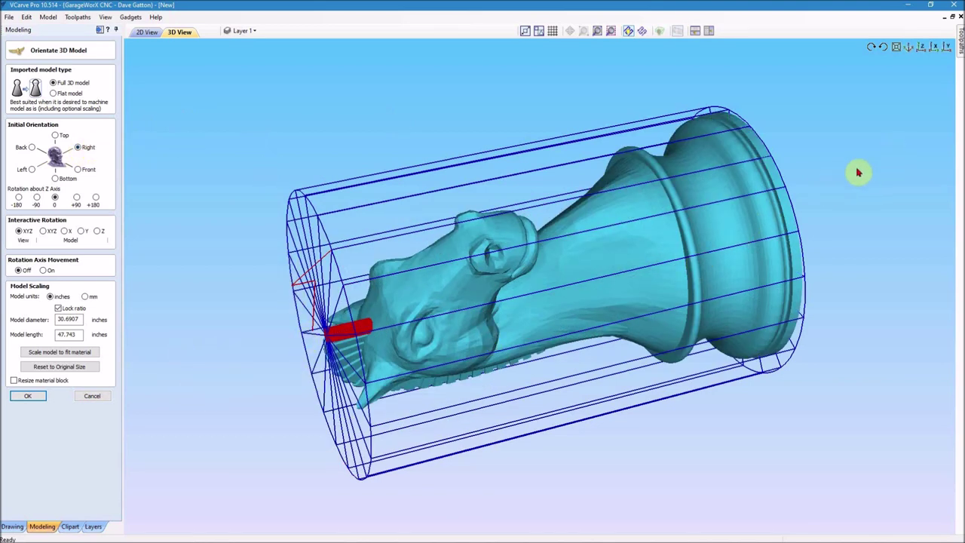
pyautogui.click(32, 170)
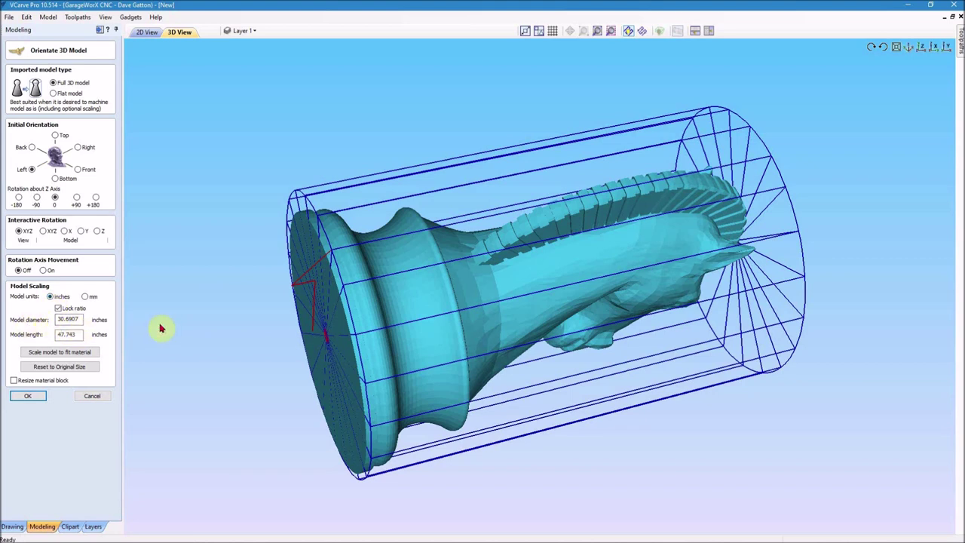
# Scale the knight to a 2.75 in model diameter with locked ratio and accept it.
pyautogui.click(85, 297)
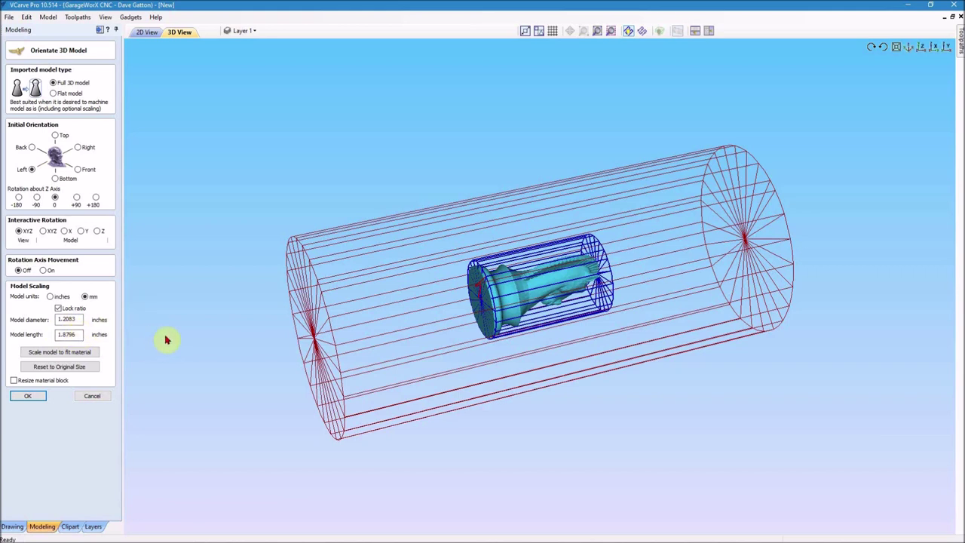
pyautogui.moveTo(83, 320); pyautogui.dragTo(57, 318)
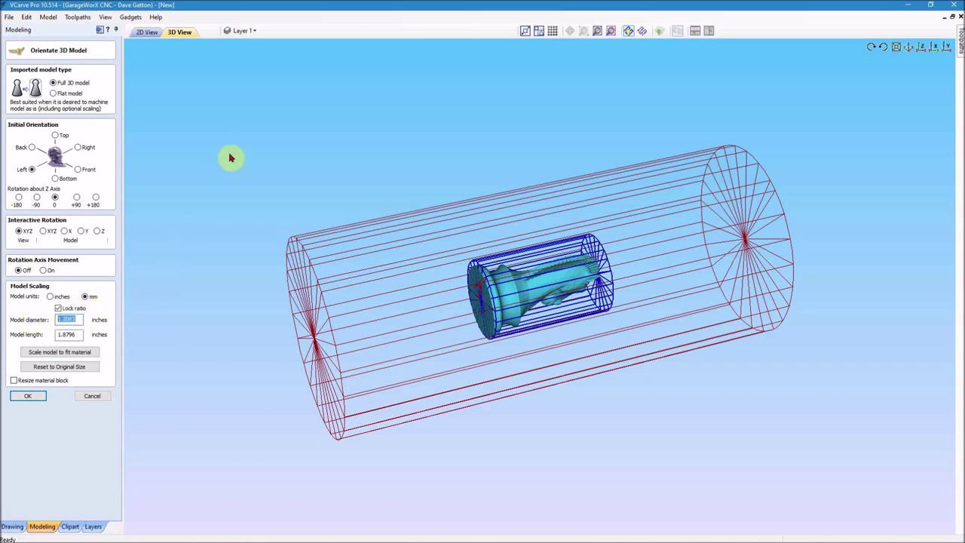
pyautogui.write('2.7')
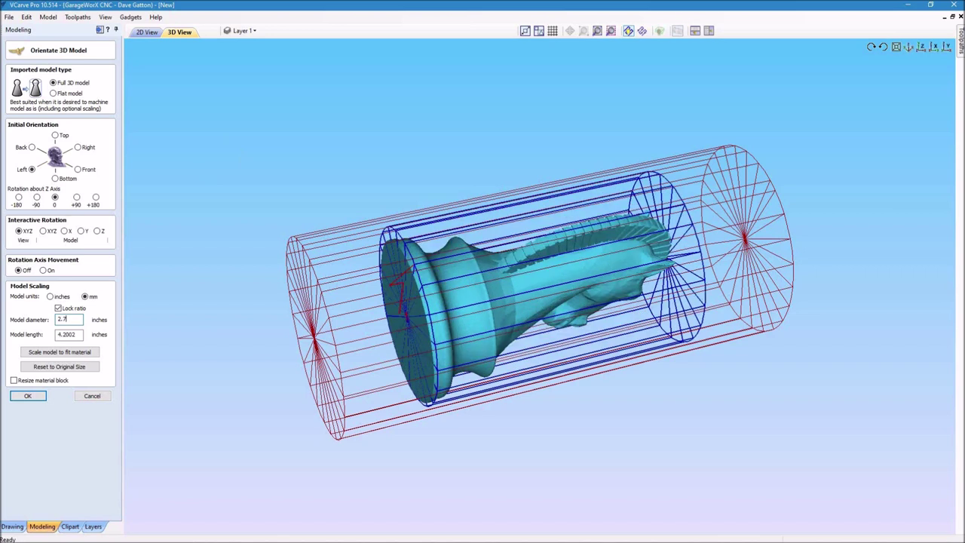
pyautogui.write('5')
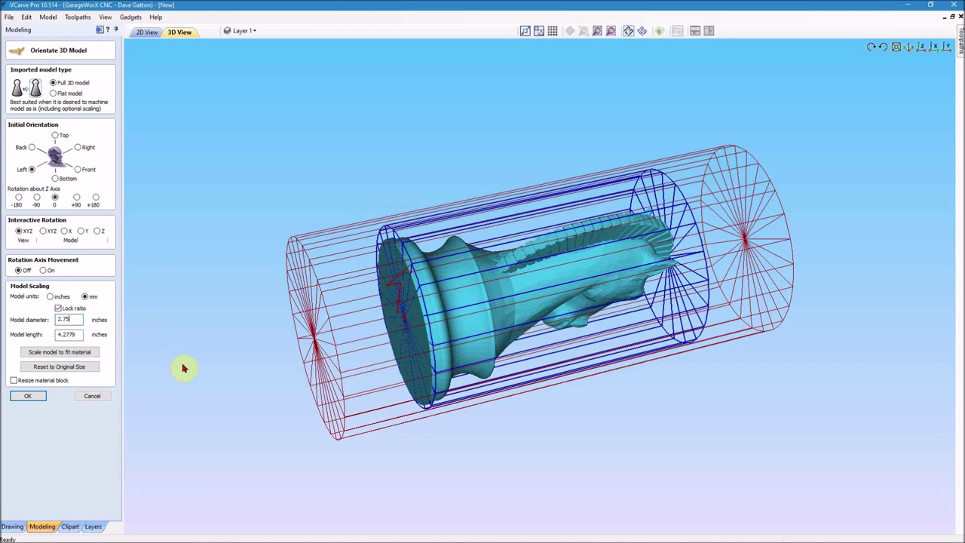
pyautogui.click(24, 395)
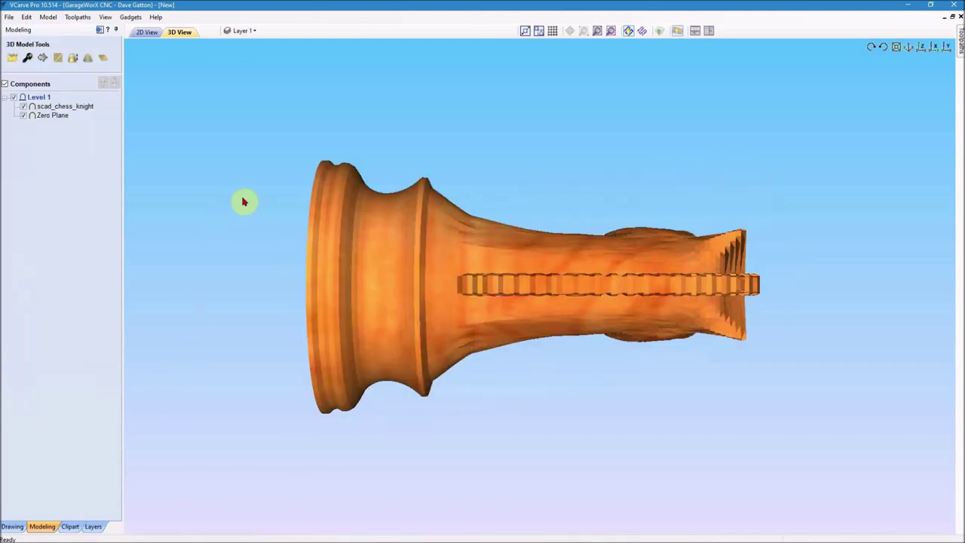
# Spin the 3D view around the knight's mane and face, then switch to 2D View.
pyautogui.click(871, 47)
pyautogui.click(871, 48)
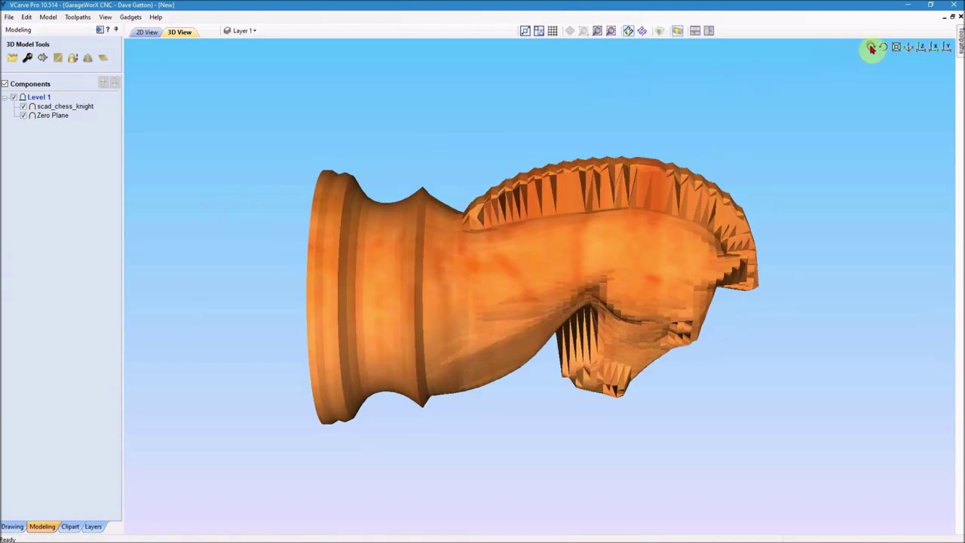
pyautogui.click(872, 47)
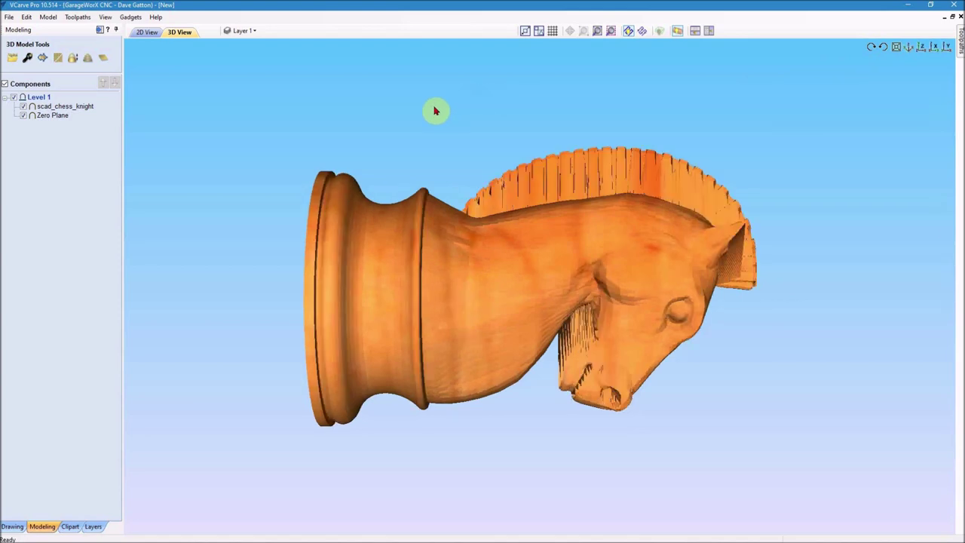
pyautogui.click(146, 32)
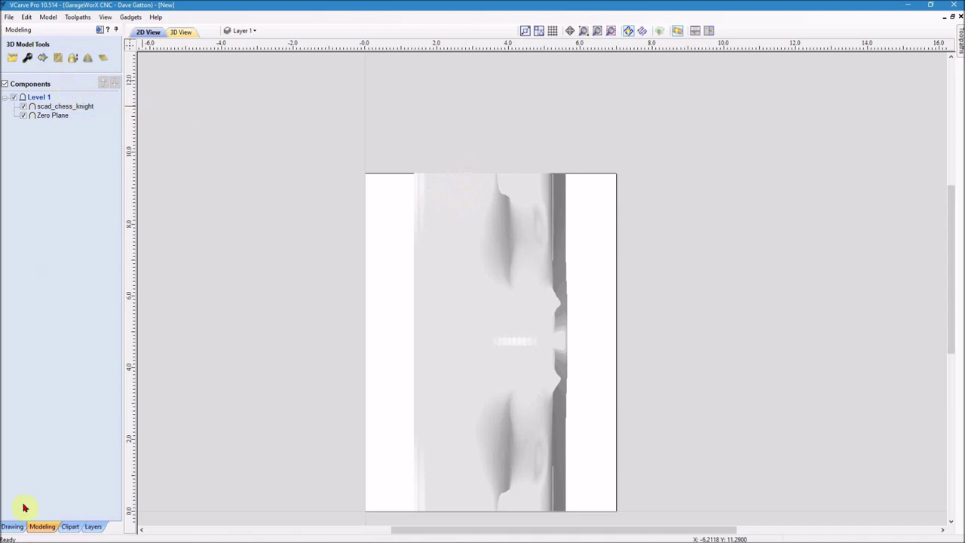
# Draw a rectangle beside the material sized 4.2779 in wide by 9.6 in tall.
pyautogui.click(12, 526)
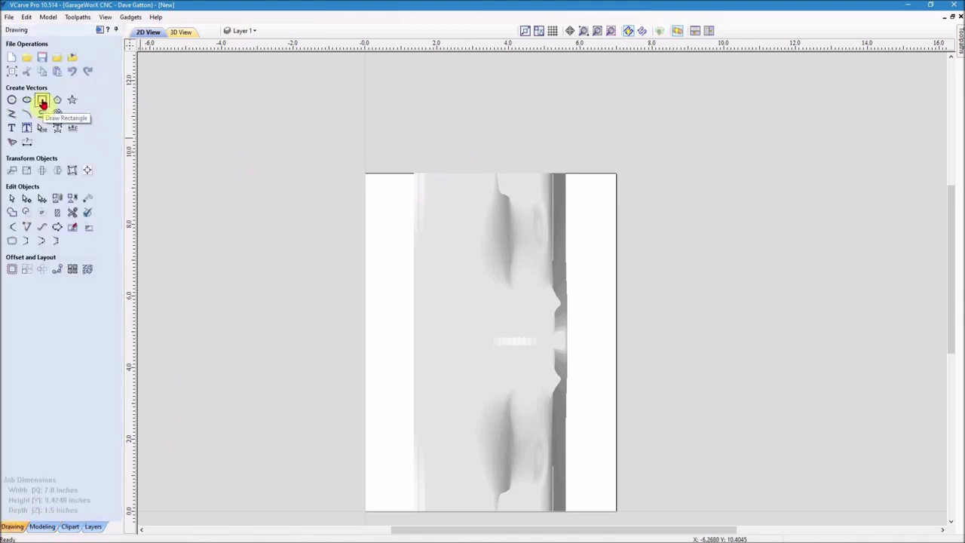
pyautogui.click(41, 101)
pyautogui.moveTo(204, 165); pyautogui.dragTo(331, 497)
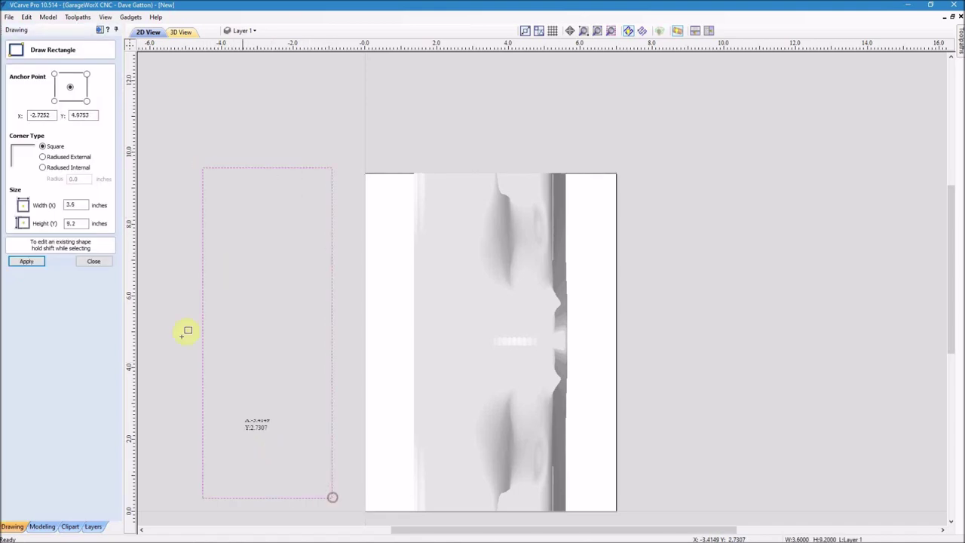
pyautogui.doubleClick(76, 203)
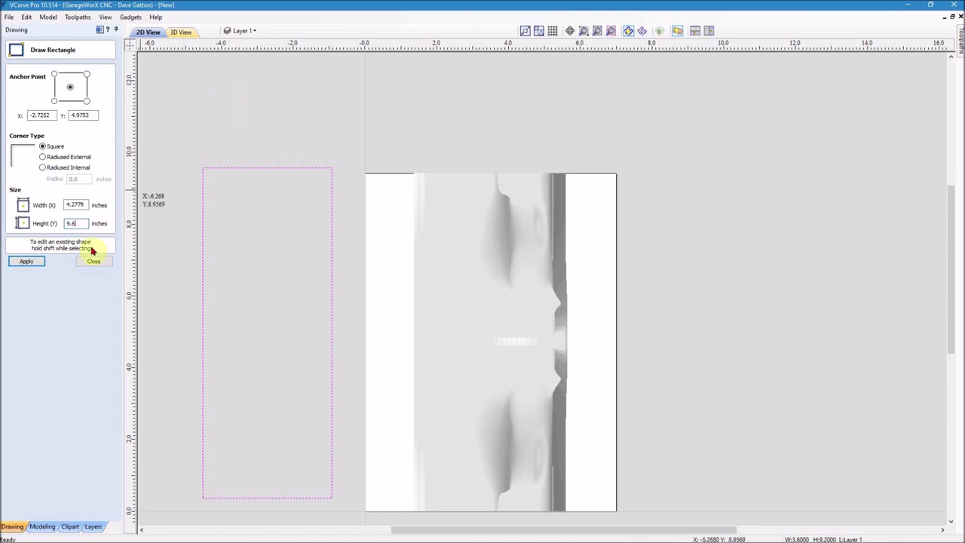
pyautogui.click(26, 261)
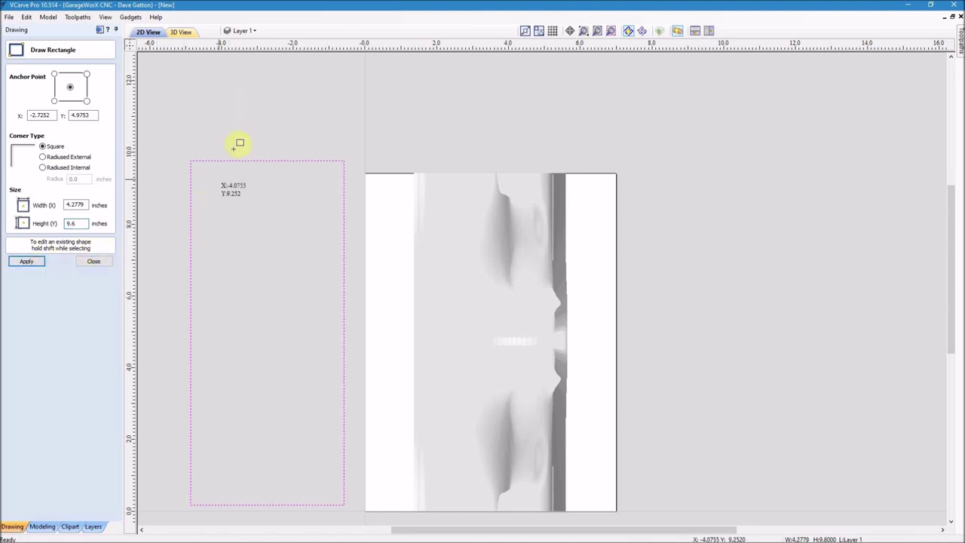
pyautogui.click(99, 260)
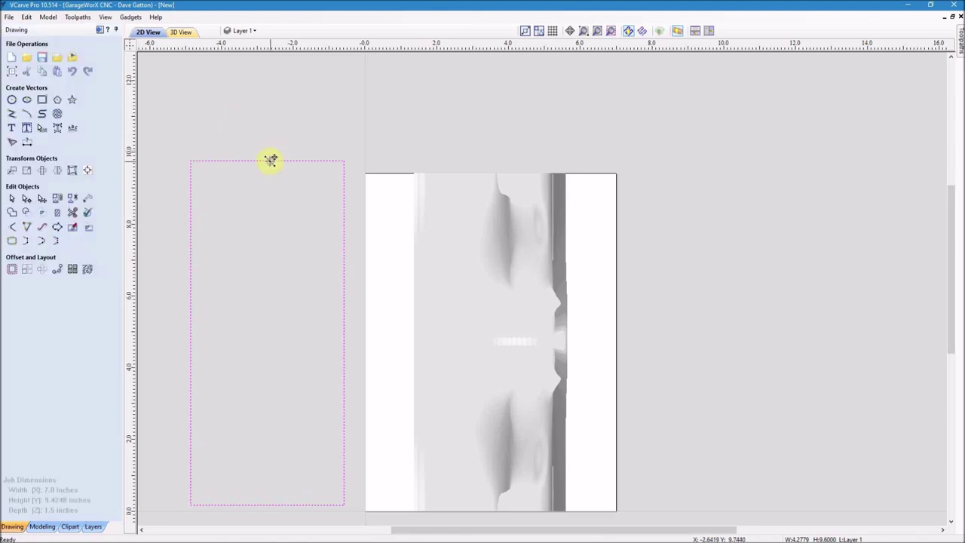
# Centre the new rectangle vertically on the material with the alignment tools.
pyautogui.click(269, 160)
pyautogui.click(87, 170)
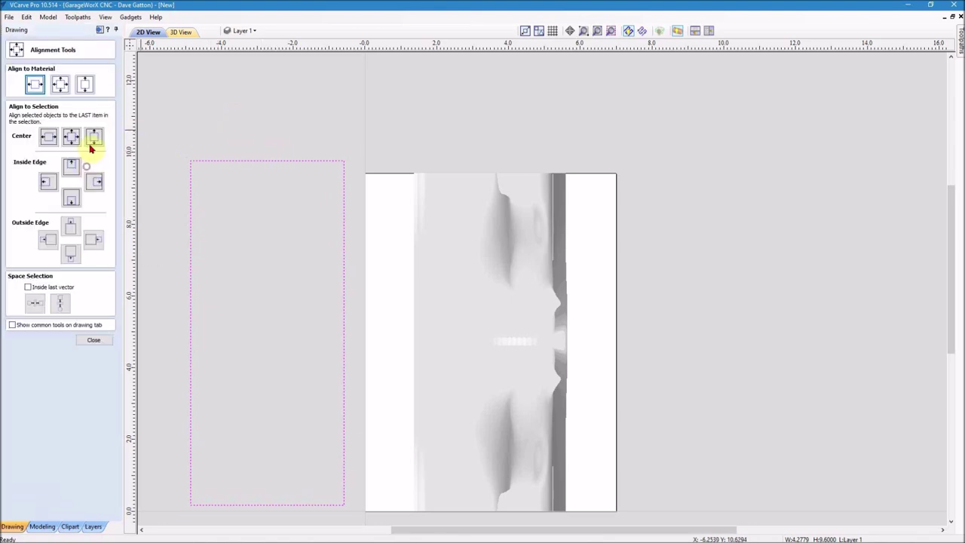
pyautogui.click(84, 86)
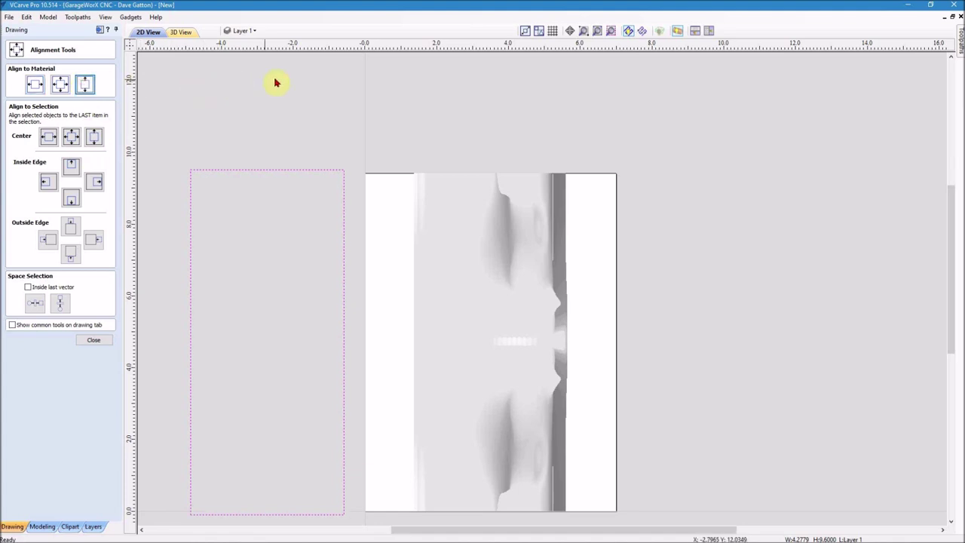
pyautogui.click(94, 339)
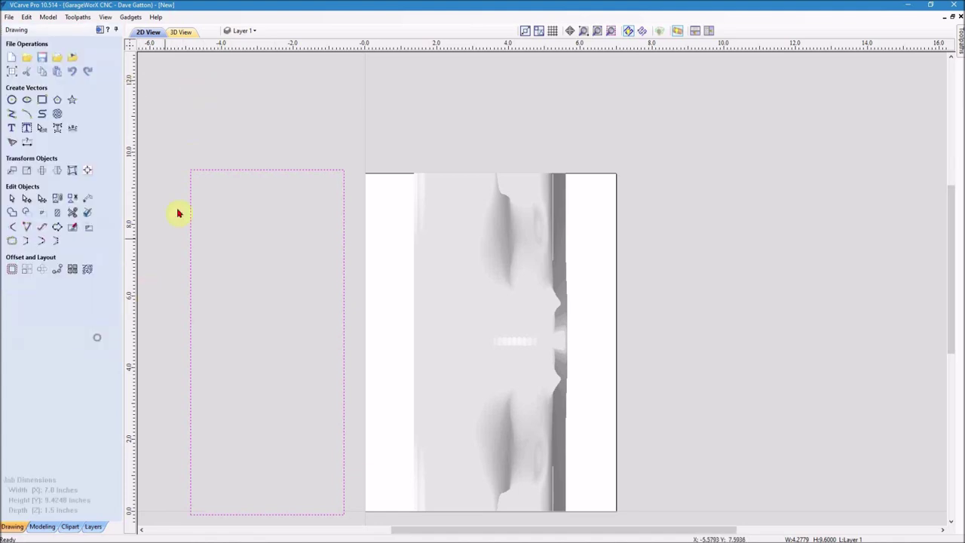
# Nudge the rectangle right with the arrow keys until it frames the knight relief.
pyautogui.press('Right')
pyautogui.press('Right')
pyautogui.press('Right')
pyautogui.press('Right')
pyautogui.press('Right')
pyautogui.press('Right')
pyautogui.press('Right')
pyautogui.press('Right')
pyautogui.press('Right')
pyautogui.press('Right')
pyautogui.press('Right')
pyautogui.press('Right')
pyautogui.press('Right')
pyautogui.press('Right')
pyautogui.press('Right')
pyautogui.press('Right')
pyautogui.press('Right')
pyautogui.press('Right')
pyautogui.press('Right')
pyautogui.press('Right')
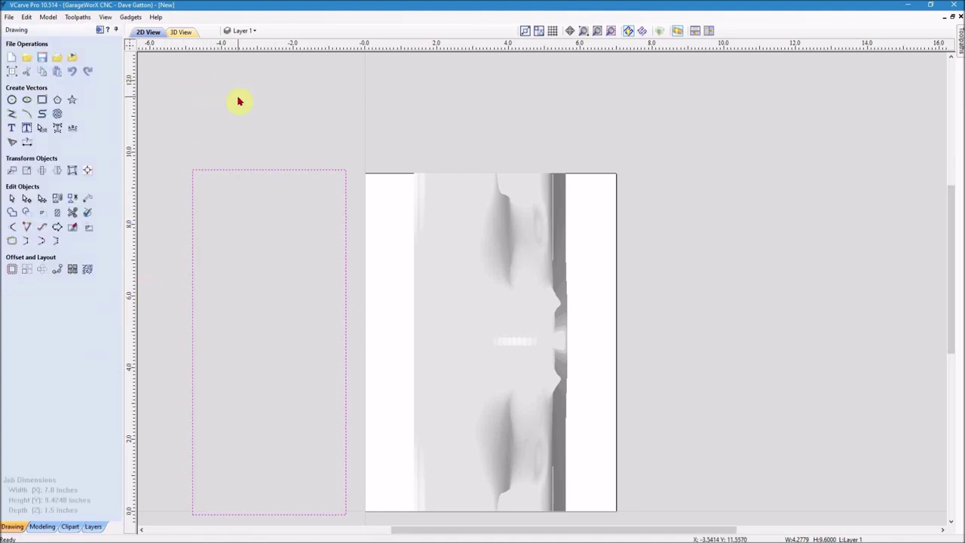
pyautogui.press('Right')
pyautogui.press('Right')
pyautogui.press('Right')
pyautogui.press('Right')
pyautogui.press('Right')
pyautogui.press('Right')
pyautogui.press('Right')
pyautogui.press('Right')
pyautogui.press('Right')
pyautogui.press('Right')
pyautogui.press('Right')
pyautogui.press('Right')
pyautogui.press('Right')
pyautogui.press('Right')
pyautogui.press('Right')
pyautogui.press('Right')
pyautogui.press('Right')
pyautogui.press('Right')
pyautogui.press('Right')
pyautogui.press('Right')
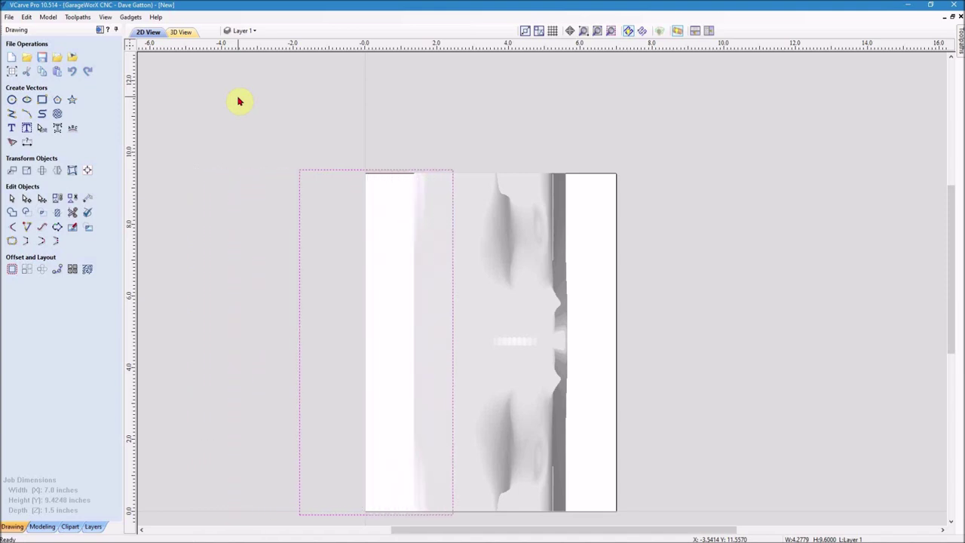
pyautogui.press('Right')
pyautogui.press('Right')
pyautogui.press('Right')
pyautogui.press('Right')
pyautogui.press('Right')
pyautogui.press('Right')
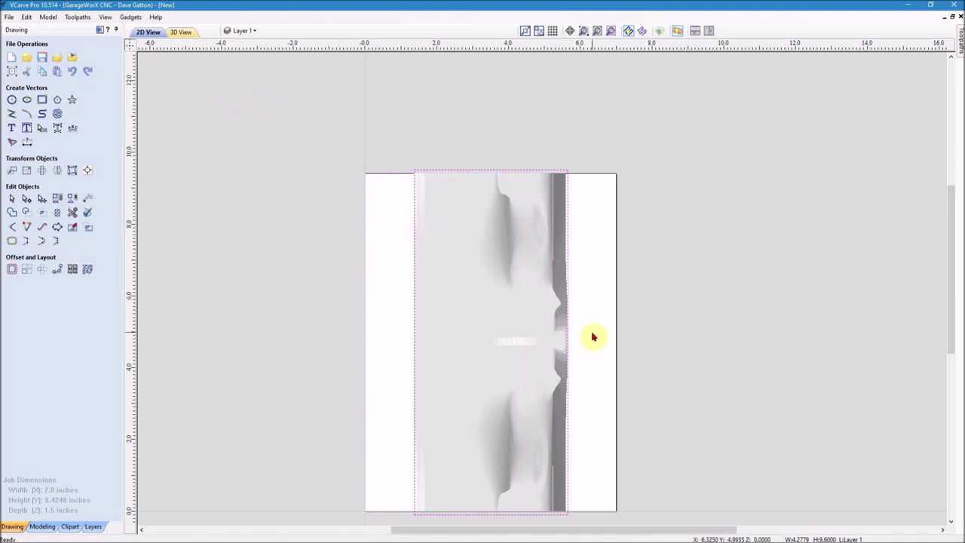
pyautogui.scroll(6, 580, 337)
pyautogui.scroll(6, 547, 341)
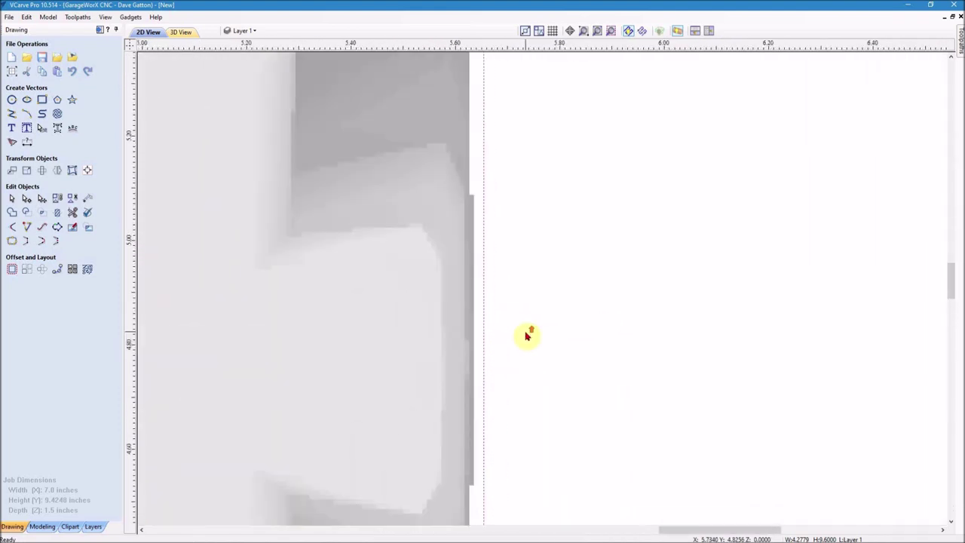
pyautogui.scroll(5, 441, 311)
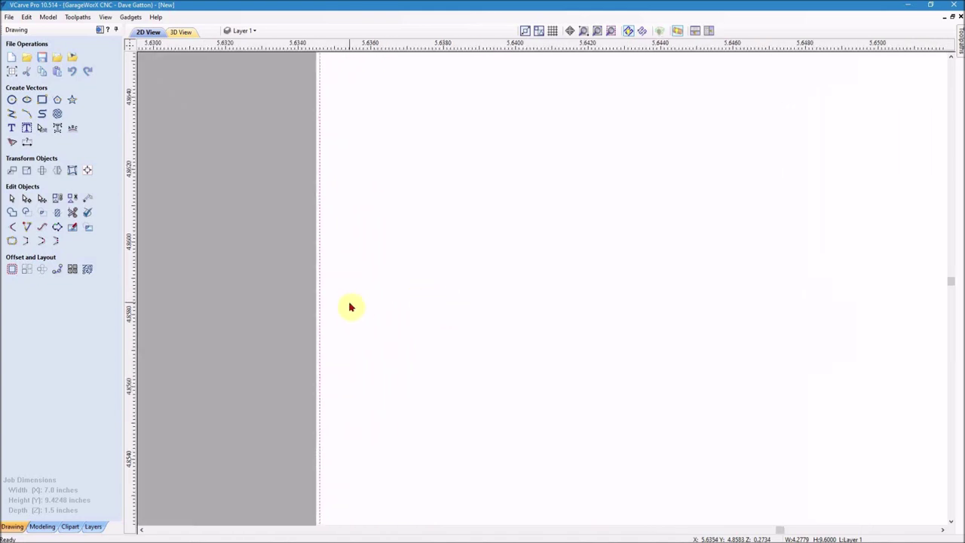
pyautogui.scroll(3, 336, 295)
pyautogui.scroll(1, 532, 294)
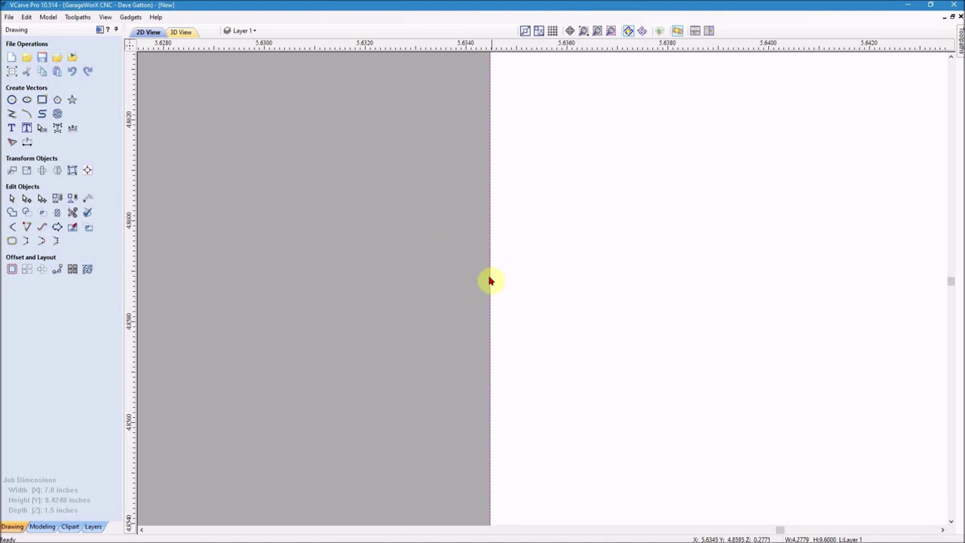
pyautogui.scroll(-10, 629, 204)
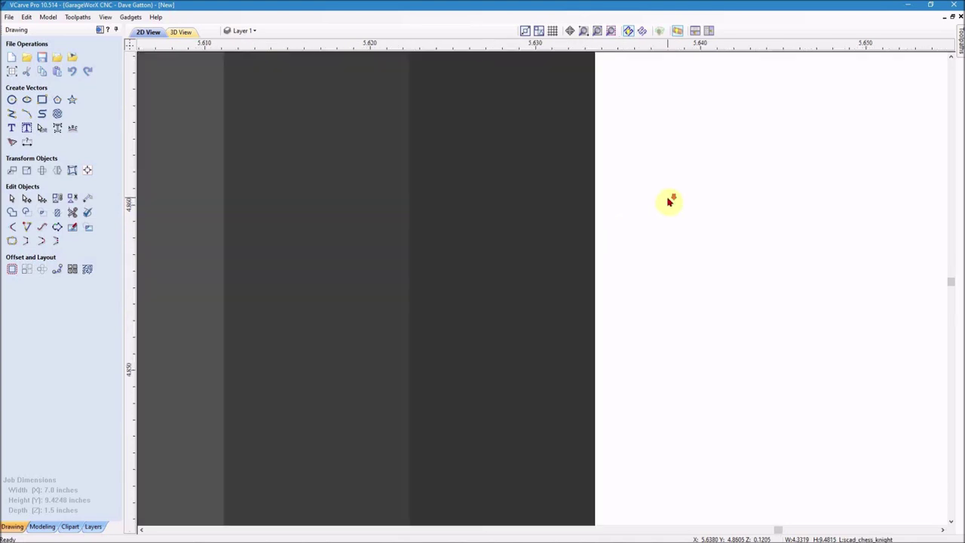
pyautogui.scroll(-8, 648, 211)
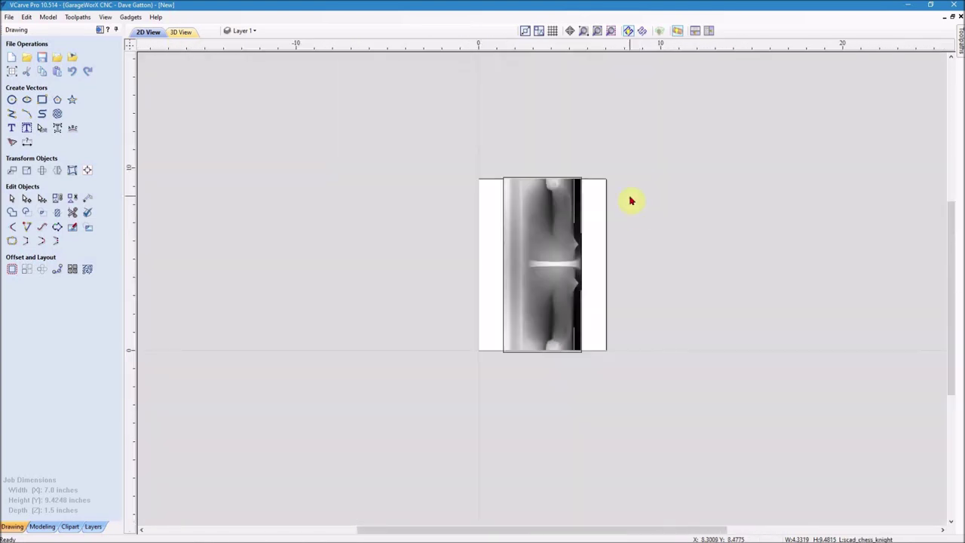
# Zoom in and out on the relief edge to inspect it.
pyautogui.scroll(1, 572, 169)
pyautogui.scroll(-1, 595, 339)
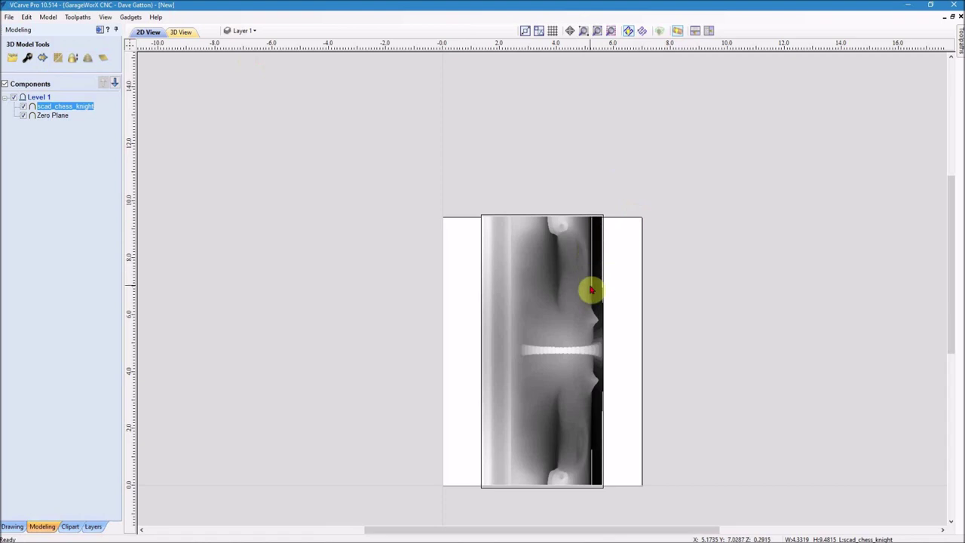
pyautogui.scroll(6, 596, 241)
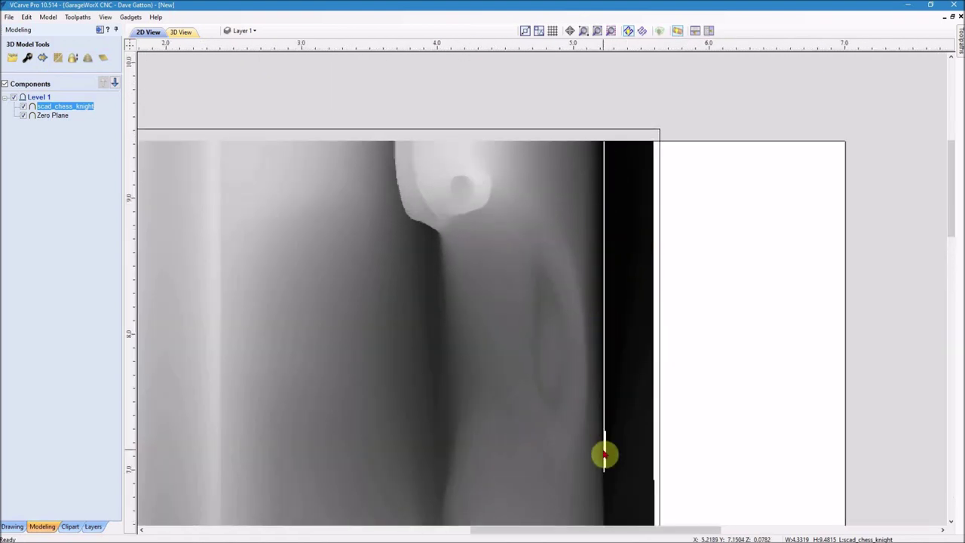
pyautogui.scroll(-8, 589, 348)
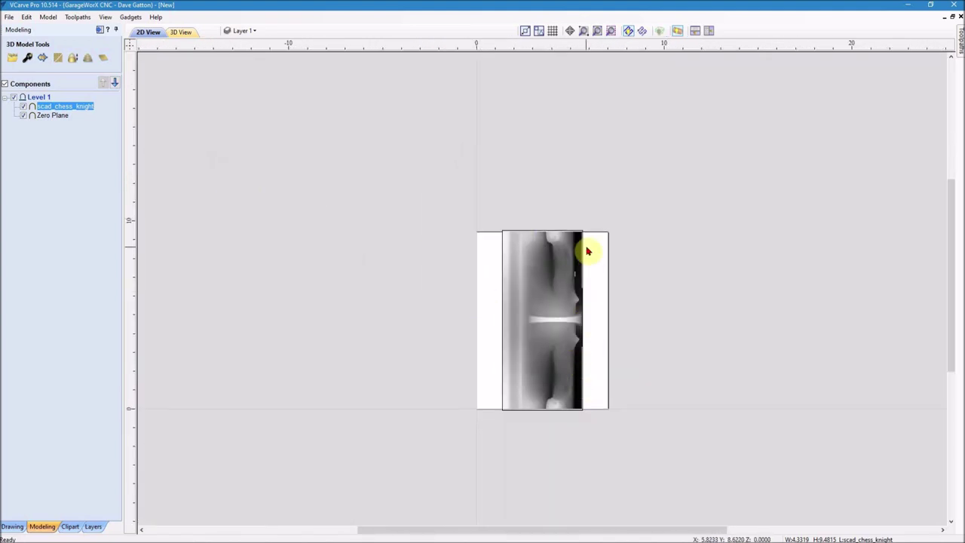
# Zoom the 2D view to show the whole knight job.
pyautogui.scroll(2, 590, 274)
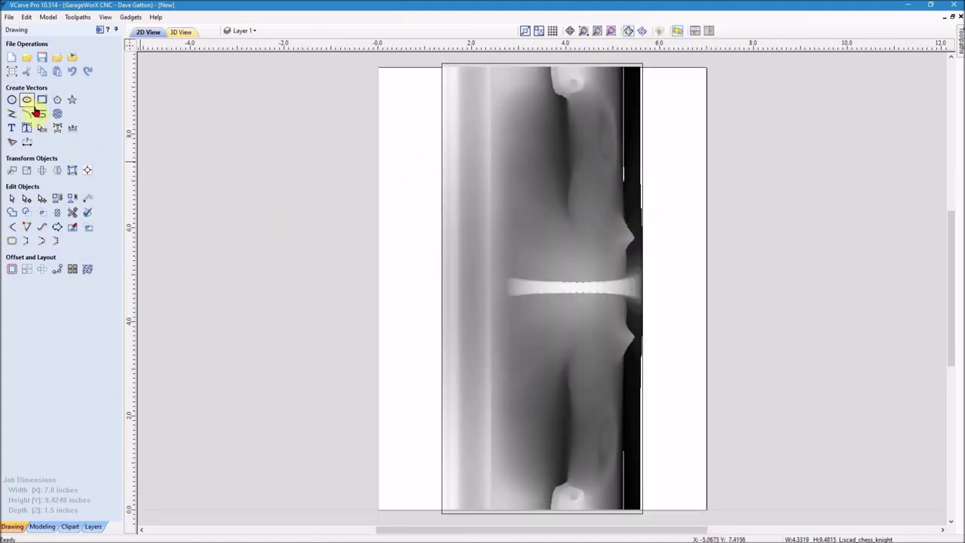
# Draw a tall rectangle left of the material sized 0.75 in wide by 9.8 in tall.
pyautogui.click(42, 100)
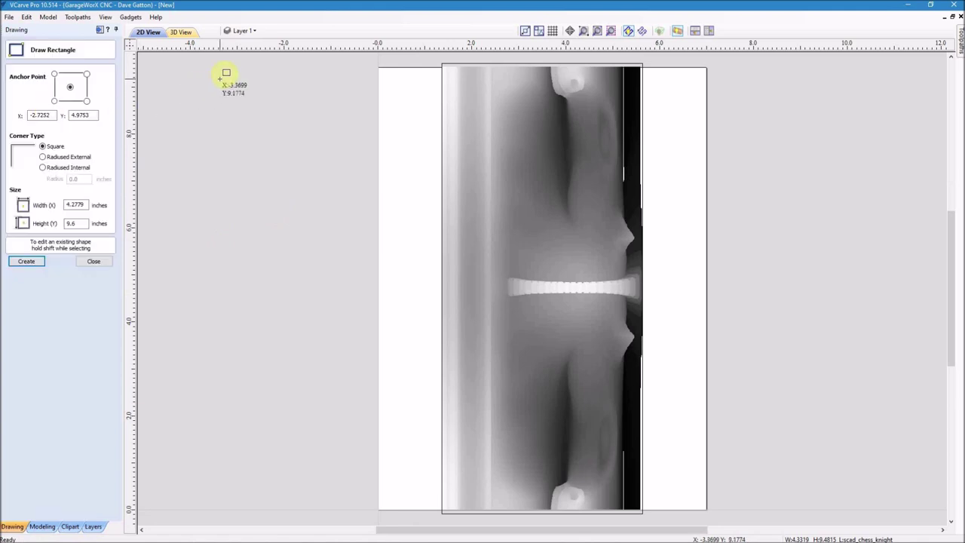
pyautogui.moveTo(223, 73); pyautogui.dragTo(276, 490)
pyautogui.doubleClick(81, 204)
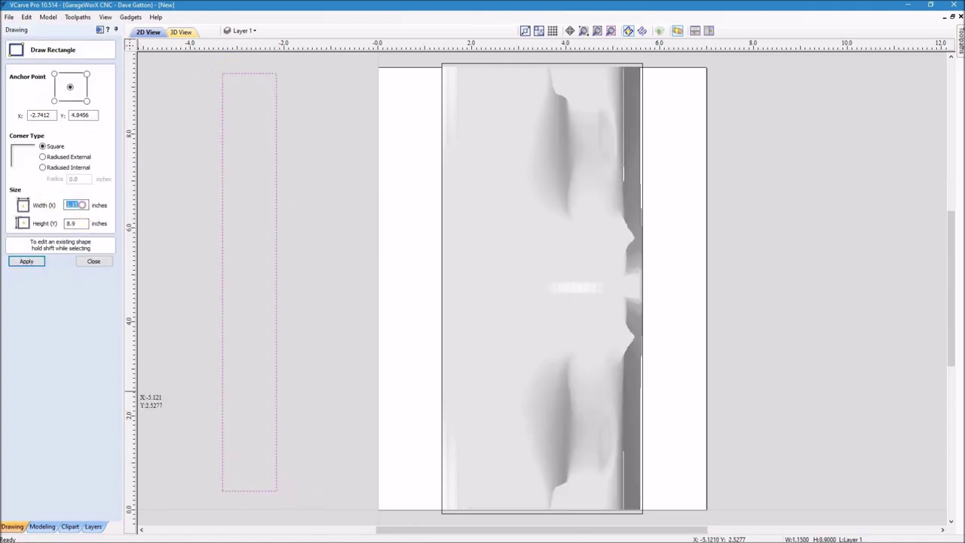
pyautogui.write('.7')
pyautogui.press('Return')
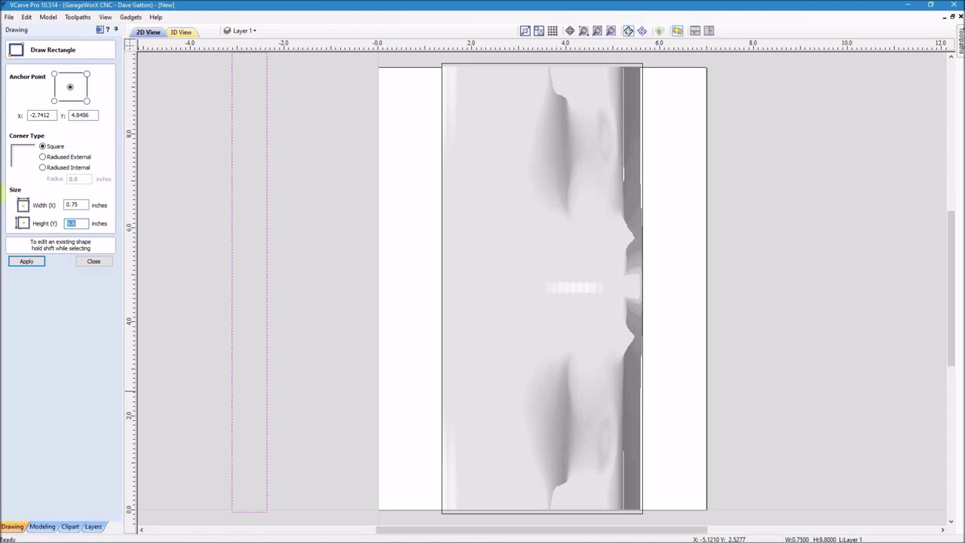
pyautogui.click(94, 260)
# Centre the 0.75 × 9.8-inch rectangle vertically on the material with Align to Material.
pyautogui.scroll(2, 275, 206)
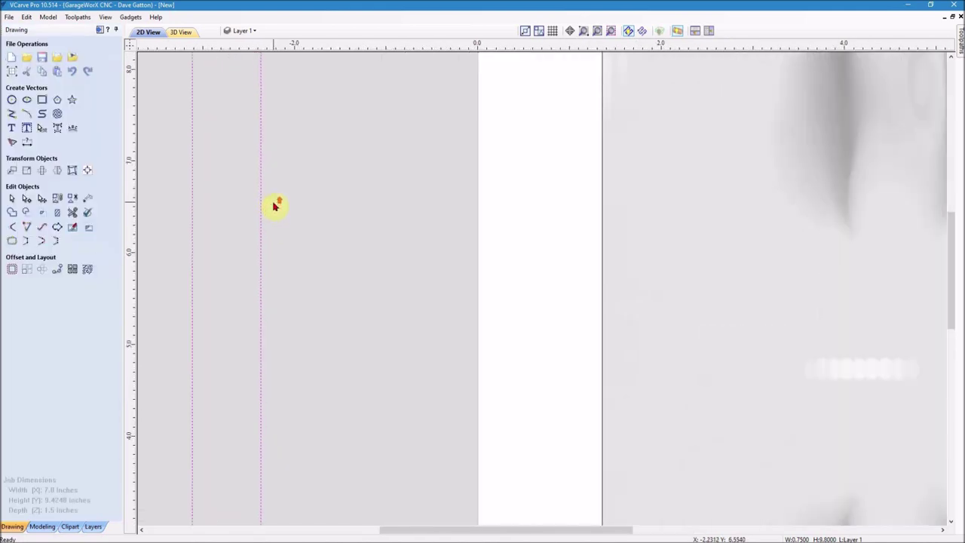
pyautogui.scroll(-3, 275, 206)
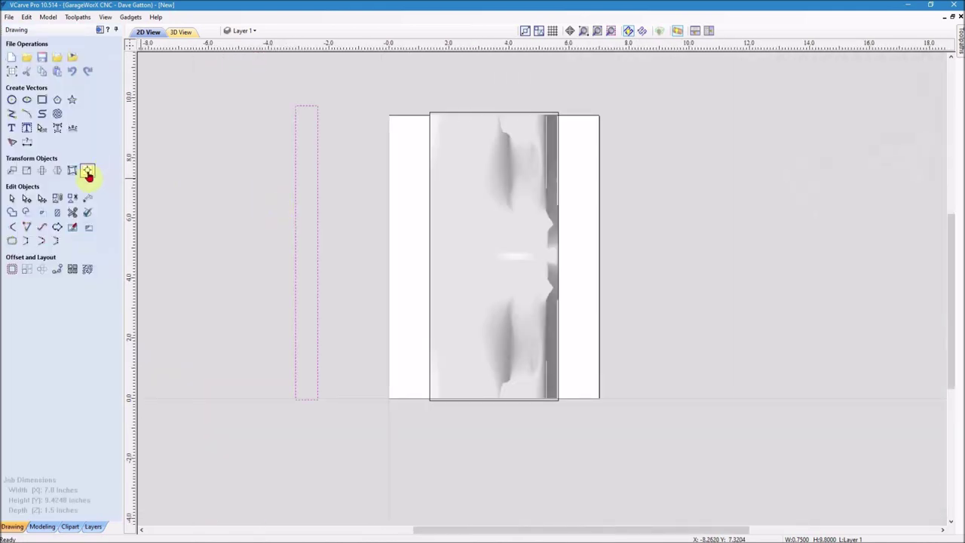
pyautogui.click(84, 172)
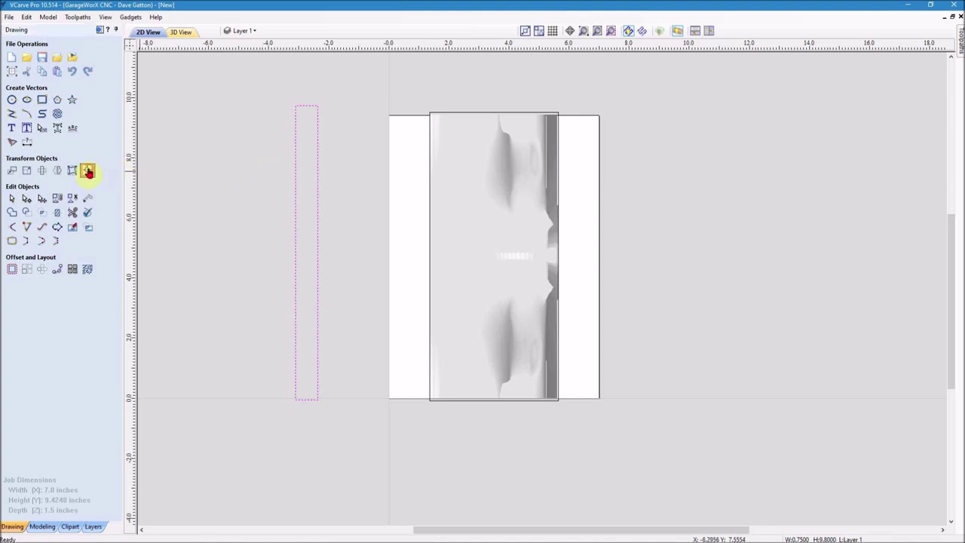
pyautogui.click(85, 85)
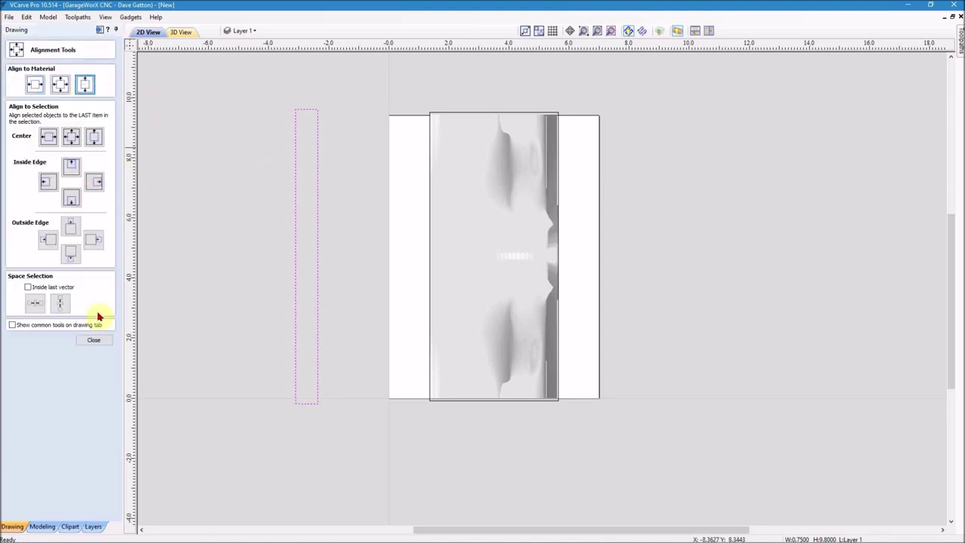
pyautogui.click(94, 340)
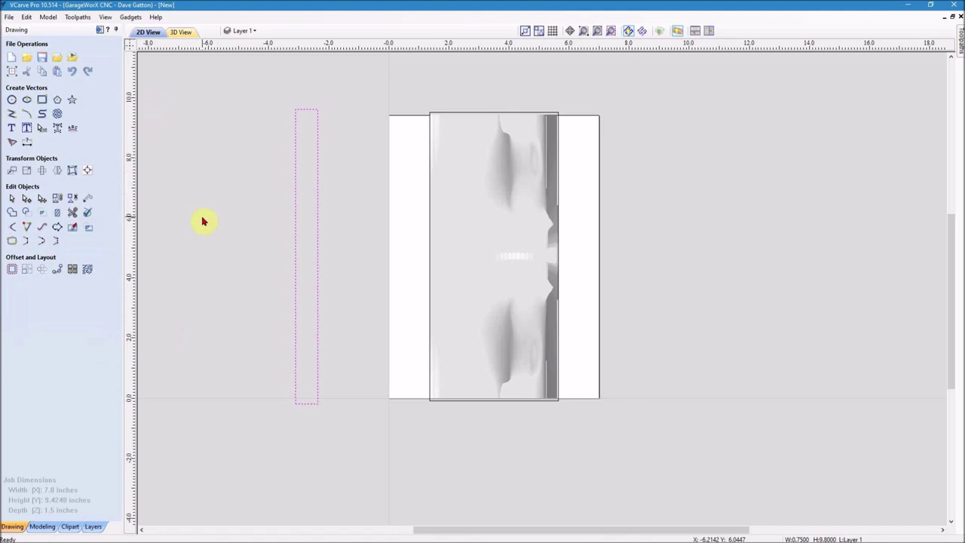
# Nudge the narrow rectangle right onto the material's left edge.
pyautogui.press('Right')
pyautogui.press('Right')
pyautogui.press('Right')
pyautogui.press('Right')
pyautogui.press('Right')
pyautogui.press('Right')
pyautogui.press('Right')
pyautogui.press('Right')
pyautogui.press('Right')
pyautogui.press('Right')
pyautogui.press('Right')
pyautogui.press('Right')
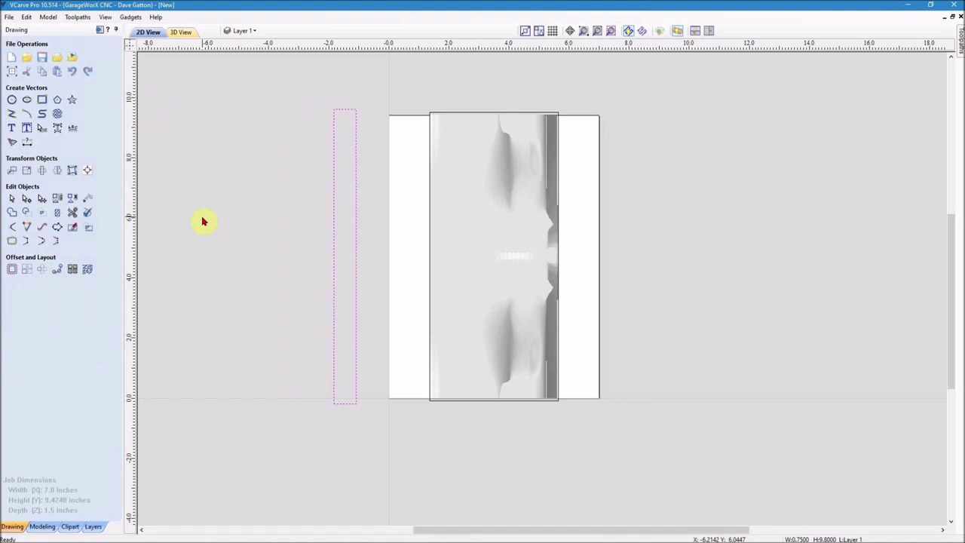
pyautogui.press('Right')
pyautogui.press('Right')
pyautogui.press('Right')
pyautogui.press('Right')
pyautogui.press('Right')
pyautogui.press('Right')
pyautogui.press('Right')
pyautogui.press('Right')
pyautogui.press('Right')
pyautogui.press('Right')
pyautogui.press('Right')
pyautogui.press('Right')
pyautogui.press('Right')
pyautogui.press('Right')
pyautogui.press('Right')
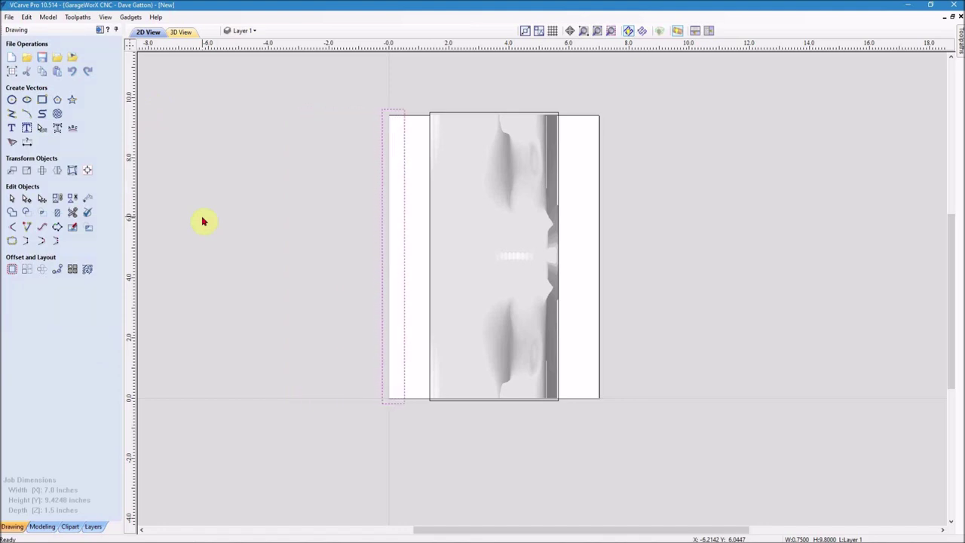
pyautogui.press('Right')
pyautogui.press('Right')
pyautogui.press('Right')
pyautogui.press('Right')
pyautogui.press('Right')
pyautogui.press('Right')
pyautogui.press('Right')
pyautogui.press('Right')
pyautogui.press('Right')
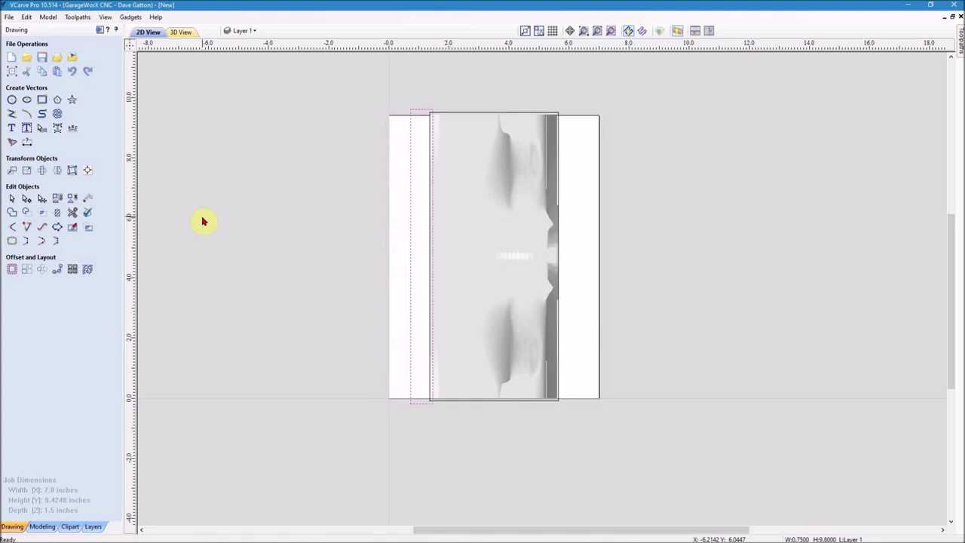
pyautogui.scroll(8, 433, 260)
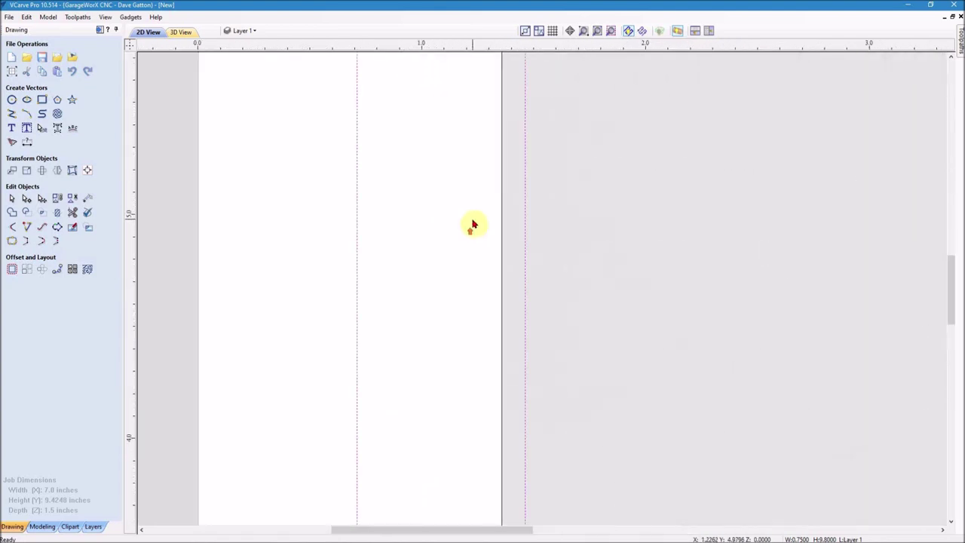
pyautogui.scroll(10, 535, 320)
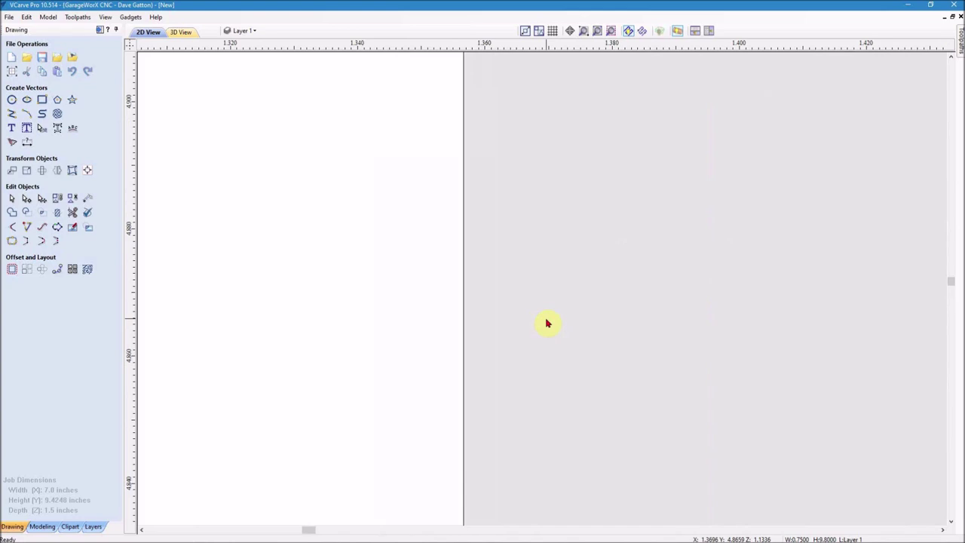
# Fine-tune the rectangle left until its right edge meets the knight relief's left edge.
pyautogui.press('Left')
pyautogui.press('Left')
pyautogui.press('Left')
pyautogui.press('Left')
pyautogui.press('Left')
pyautogui.press('Left')
pyautogui.press('Left')
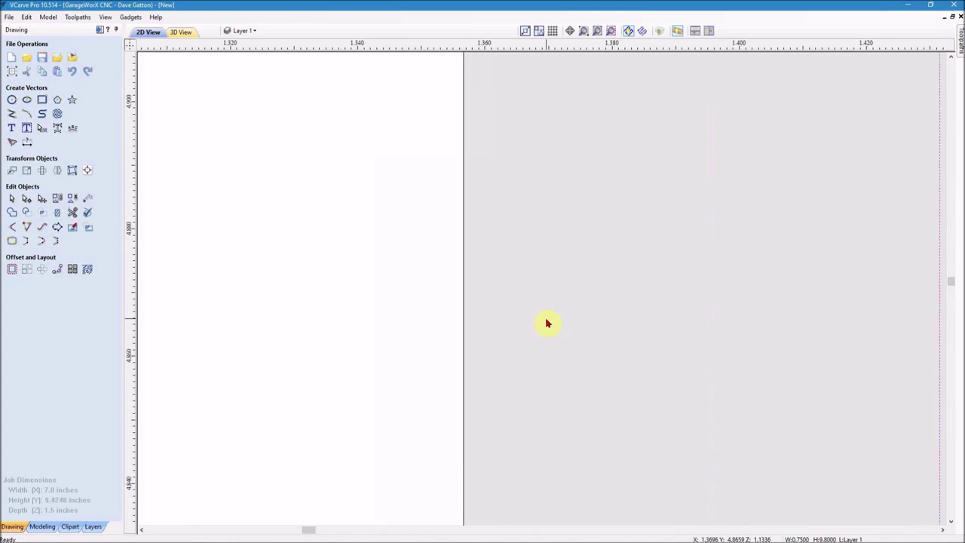
pyautogui.press('Left')
pyautogui.press('Left')
pyautogui.press('Left')
pyautogui.press('Left')
pyautogui.press('Left')
pyautogui.press('Left')
pyautogui.press('Left')
pyautogui.press('Left')
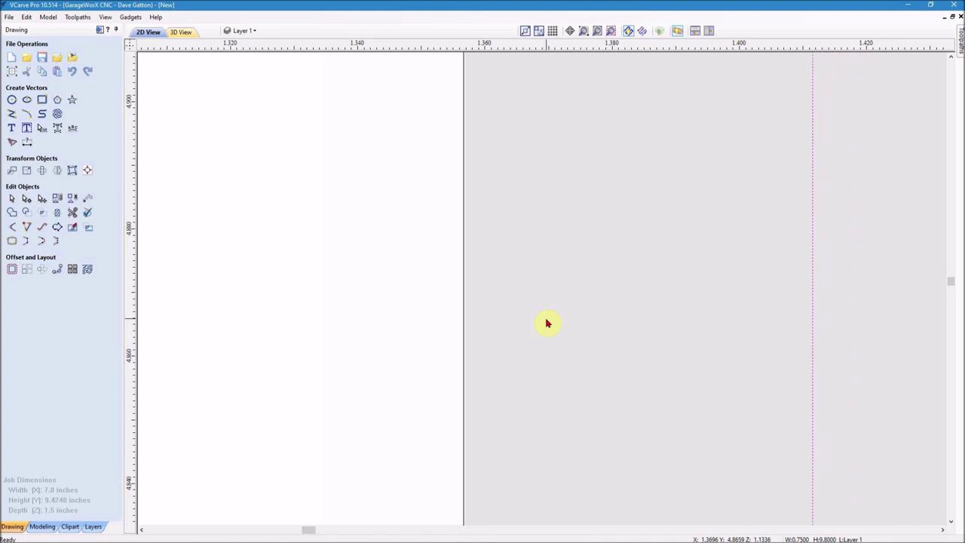
pyautogui.press('Left')
pyautogui.press('Left')
pyautogui.press('Left')
pyautogui.press('Left')
pyautogui.press('Left')
pyautogui.press('Left')
pyautogui.press('Left')
pyautogui.press('Left')
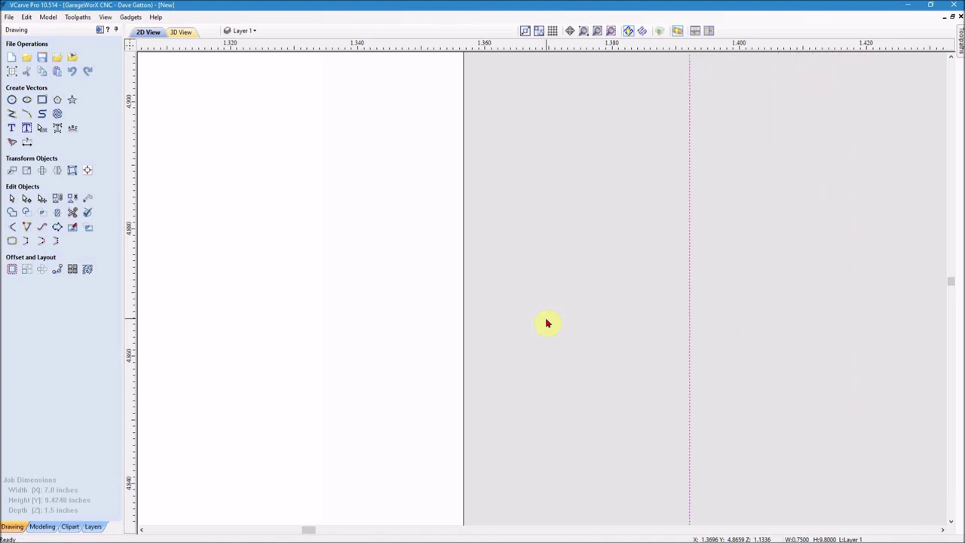
pyautogui.press('Left')
pyautogui.press('Left')
pyautogui.press('Left')
pyautogui.press('Left')
pyautogui.press('Left')
pyautogui.press('Left')
pyautogui.press('Left')
pyautogui.press('Left')
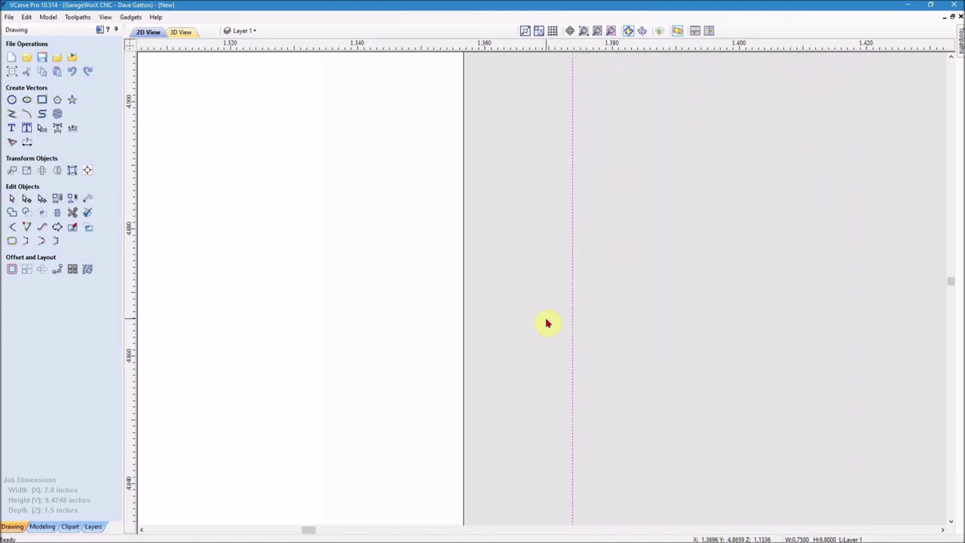
pyautogui.press('Left')
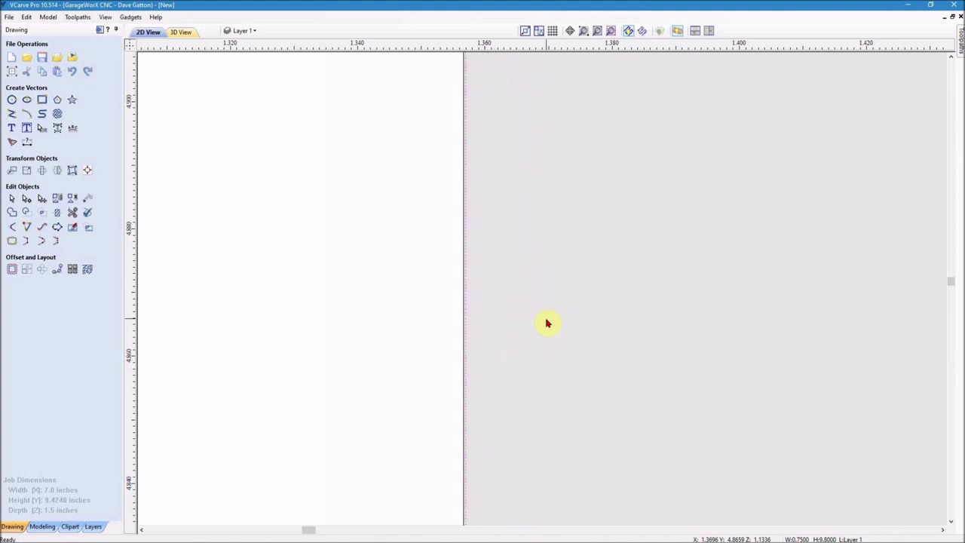
pyautogui.scroll(3, 493, 303)
pyautogui.scroll(2, 316, 289)
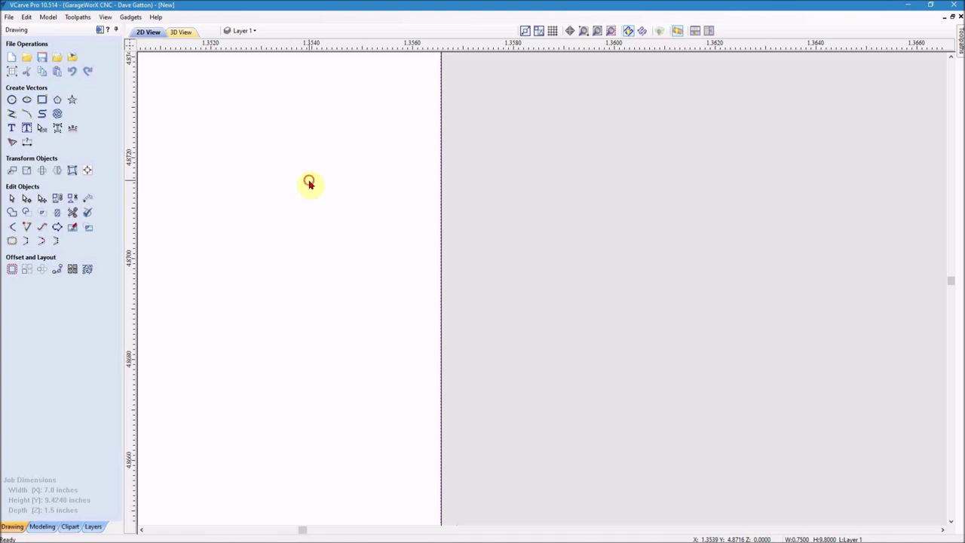
pyautogui.scroll(-5, 337, 146)
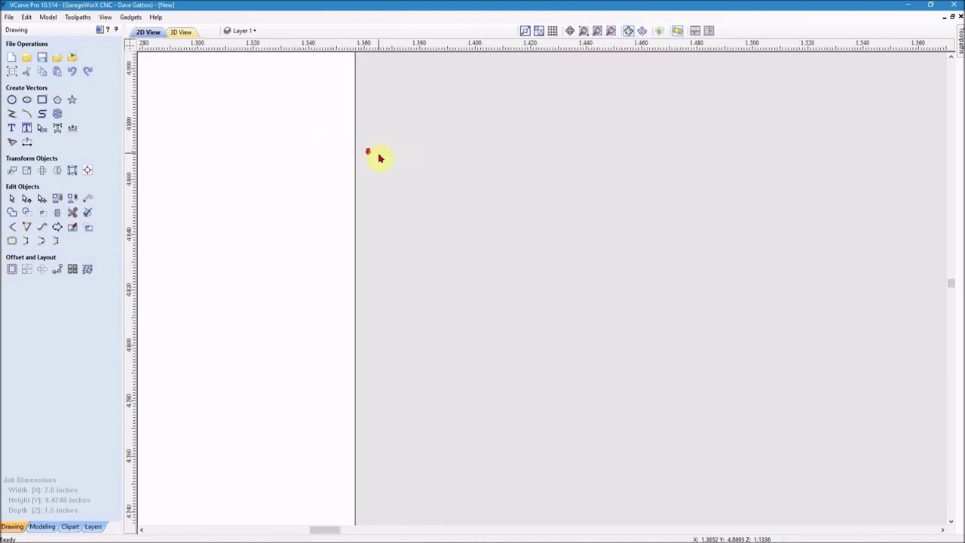
pyautogui.scroll(-10, 390, 160)
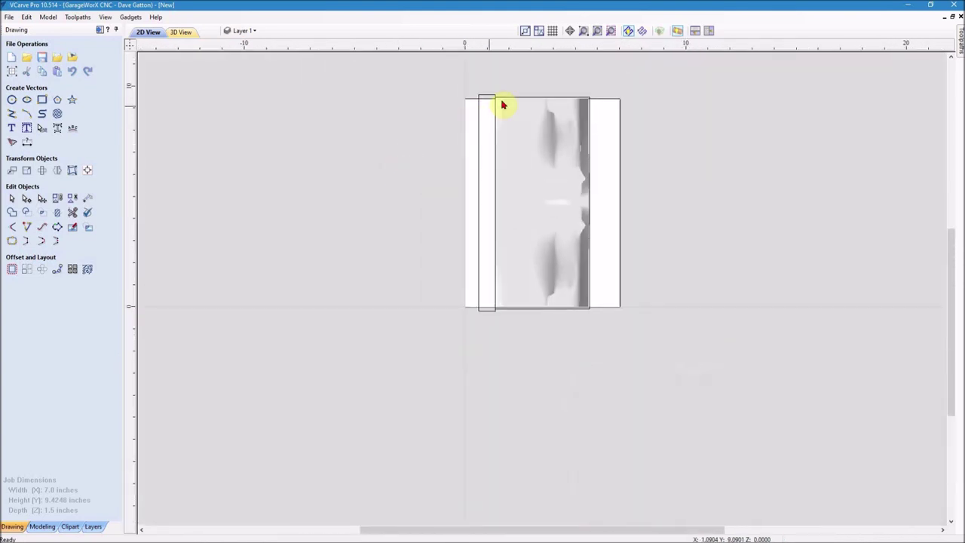
pyautogui.scroll(3, 540, 69)
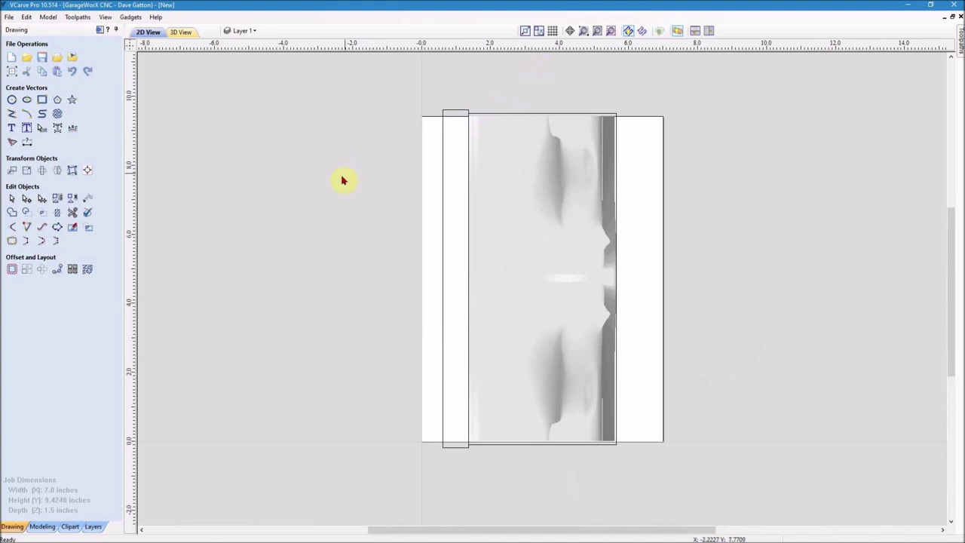
# Copy the narrow left rectangle, paste a duplicate, and shift it toward the relief's right end.
pyautogui.click(442, 178)
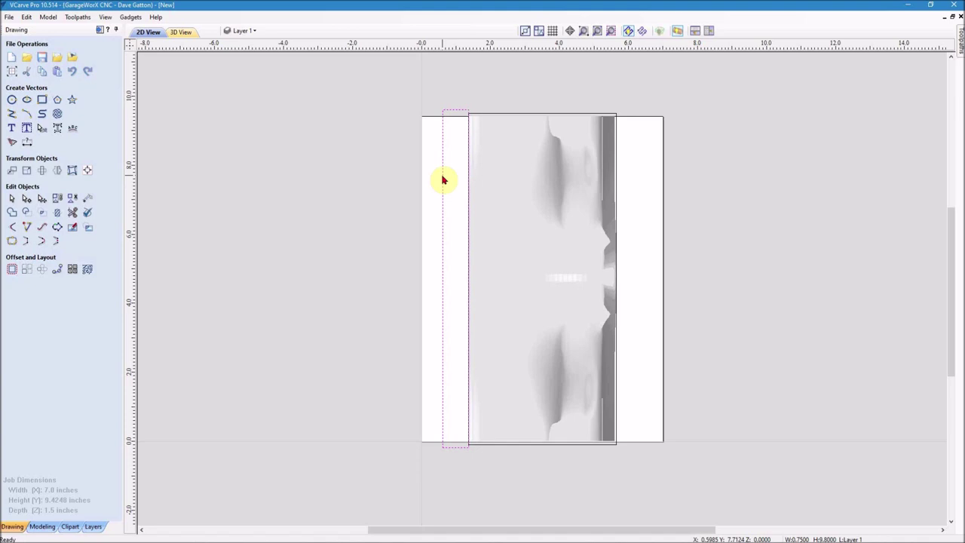
pyautogui.rightClick(443, 179)
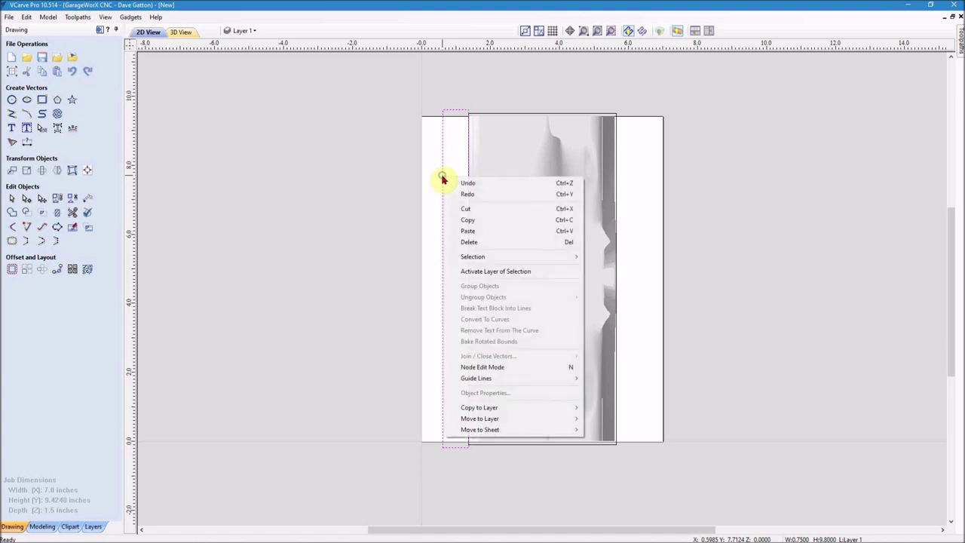
pyautogui.click(465, 221)
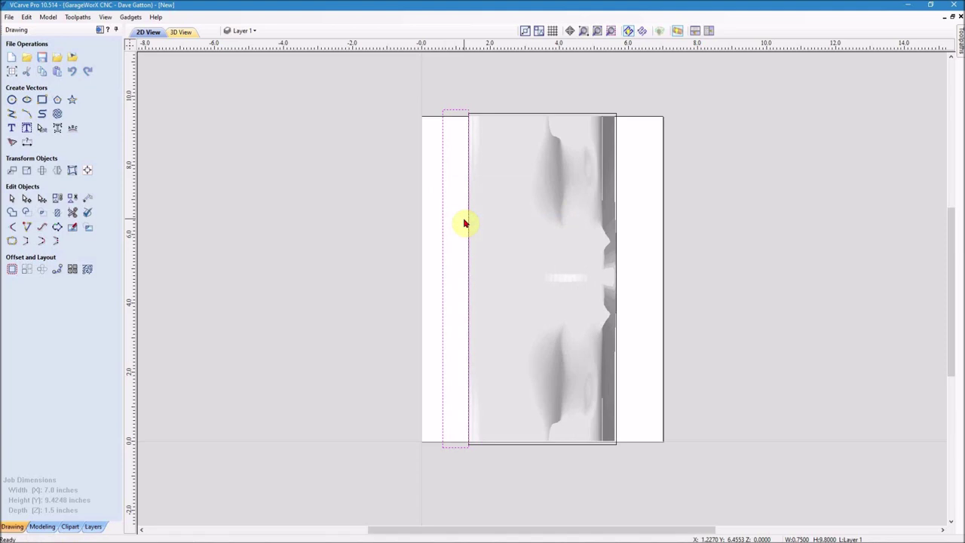
pyautogui.rightClick(452, 184)
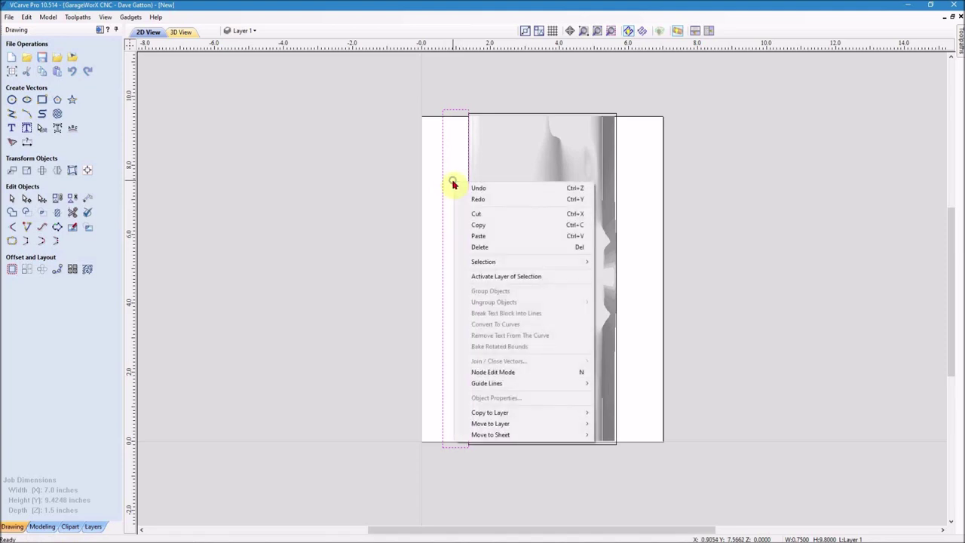
pyautogui.click(476, 226)
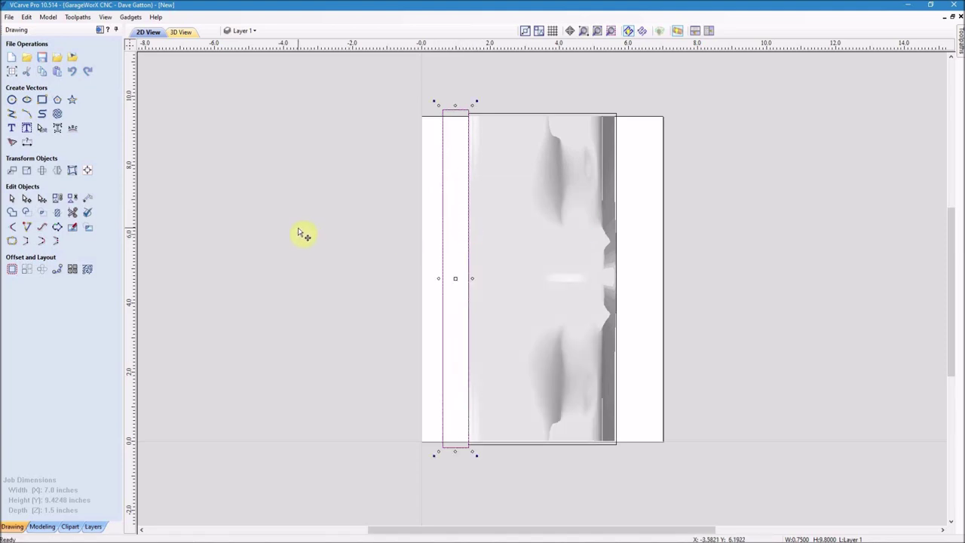
pyautogui.hotkey('ctrl', 'v')
pyautogui.press('Right')
pyautogui.press('Right')
pyautogui.press('Right')
pyautogui.press('Right')
pyautogui.press('Right')
pyautogui.press('Right')
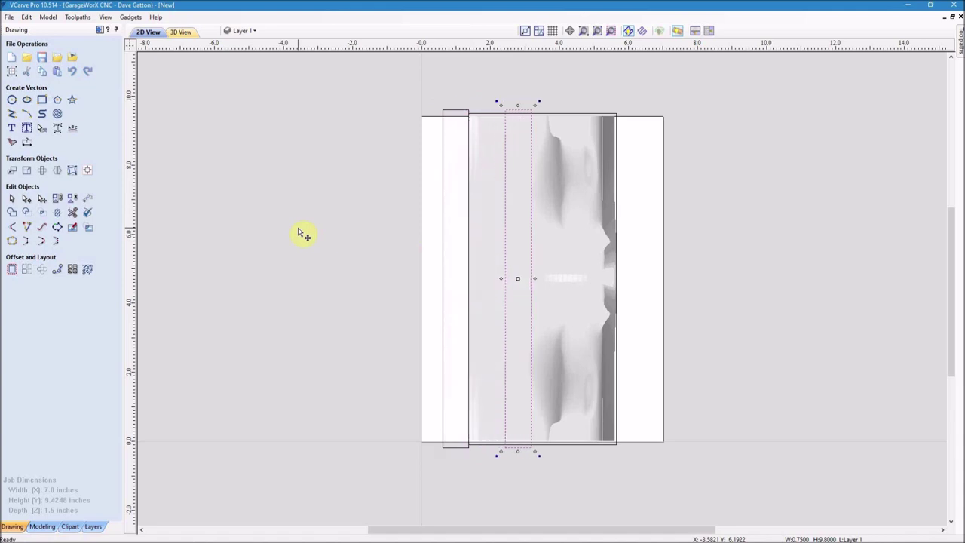
pyautogui.press('Right')
pyautogui.press('Right')
pyautogui.press('Right')
pyautogui.press('Right')
pyautogui.press('Right')
pyautogui.press('Right')
pyautogui.press('Right')
pyautogui.press('Right')
pyautogui.press('Right')
pyautogui.press('Right')
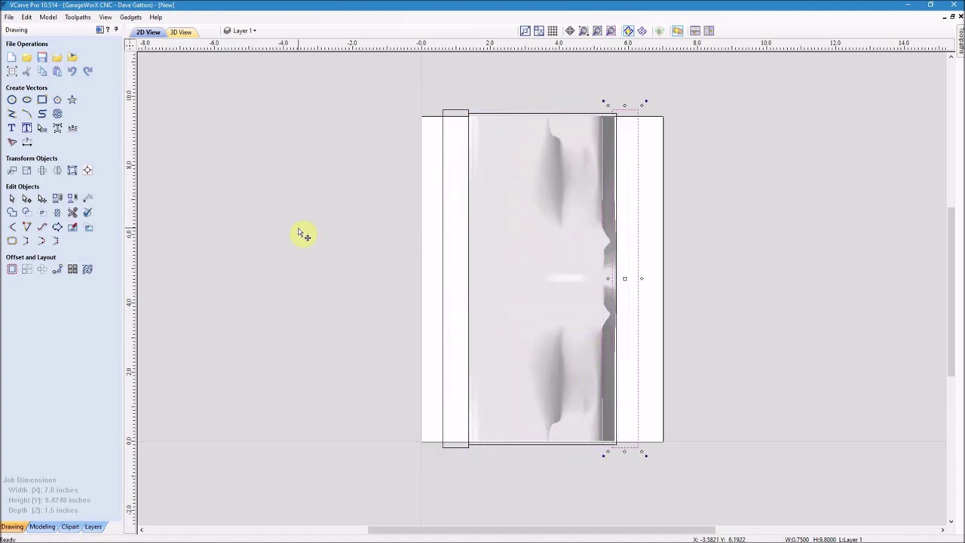
# Nudge the copied 0.75-inch strip until it butts exactly against the knight relief's right edge.
pyautogui.scroll(8, 622, 260)
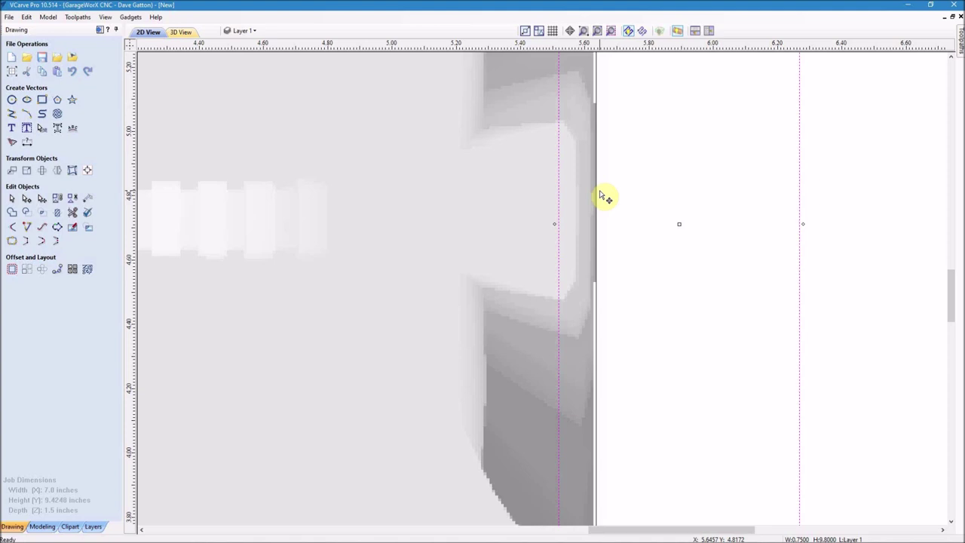
pyautogui.press('Right')
pyautogui.press('Right')
pyautogui.press('Right')
pyautogui.press('Right')
pyautogui.press('Right')
pyautogui.press('Right')
pyautogui.press('Right')
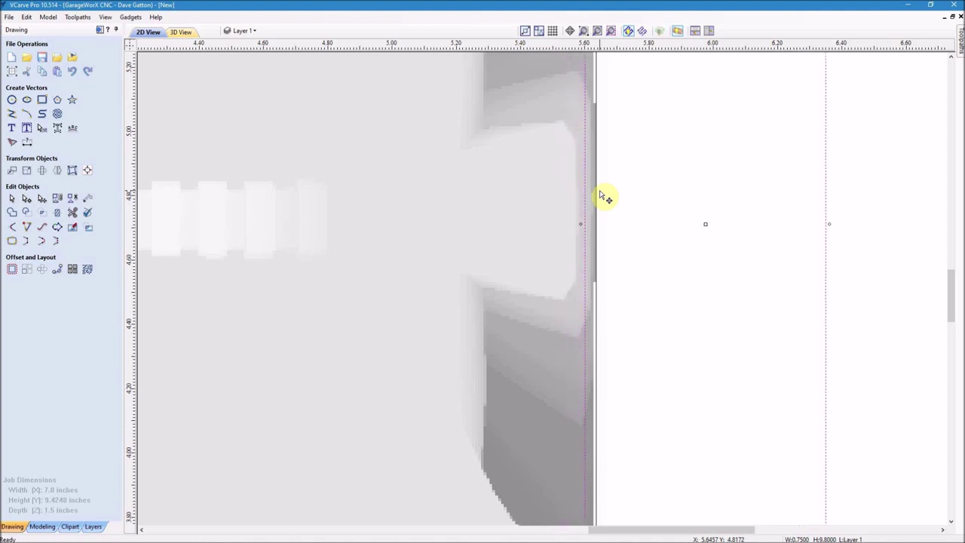
pyautogui.press('Right')
pyautogui.press('Right')
pyautogui.press('Right')
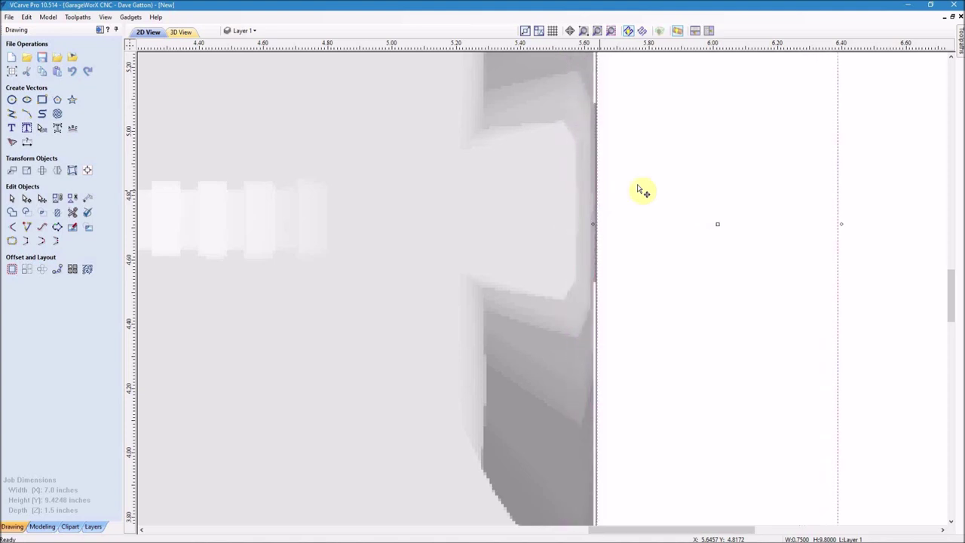
pyautogui.scroll(3, 656, 187)
pyautogui.scroll(3, 545, 166)
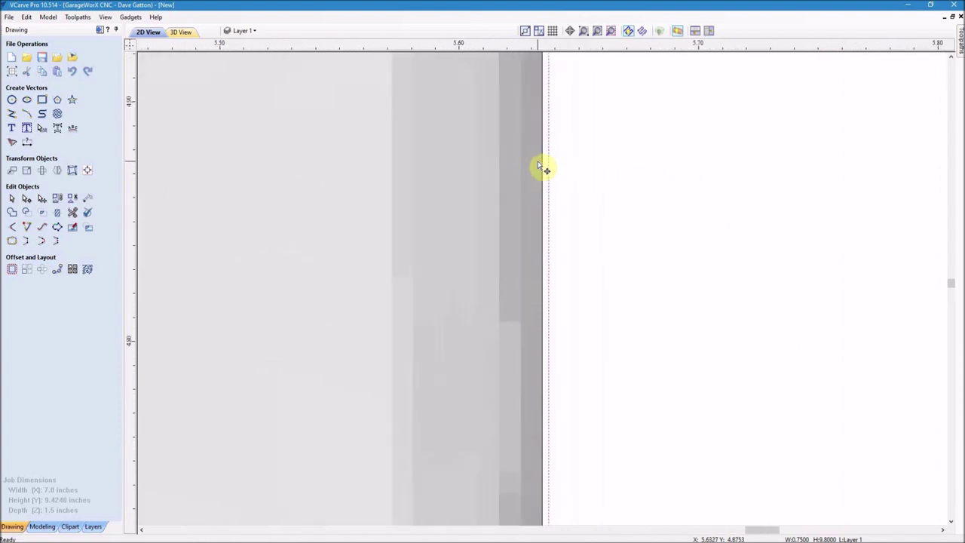
pyautogui.scroll(3, 546, 167)
pyautogui.scroll(3, 553, 171)
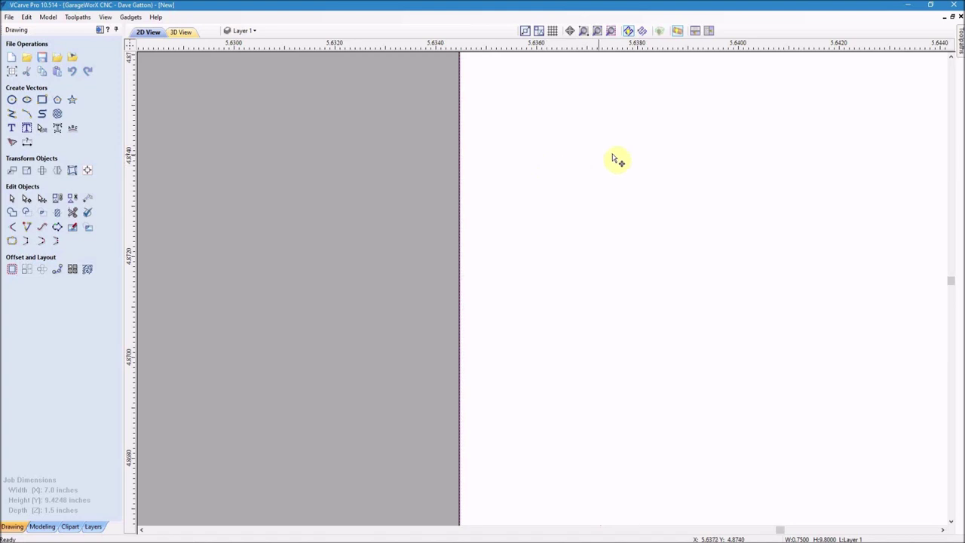
pyautogui.click(648, 151)
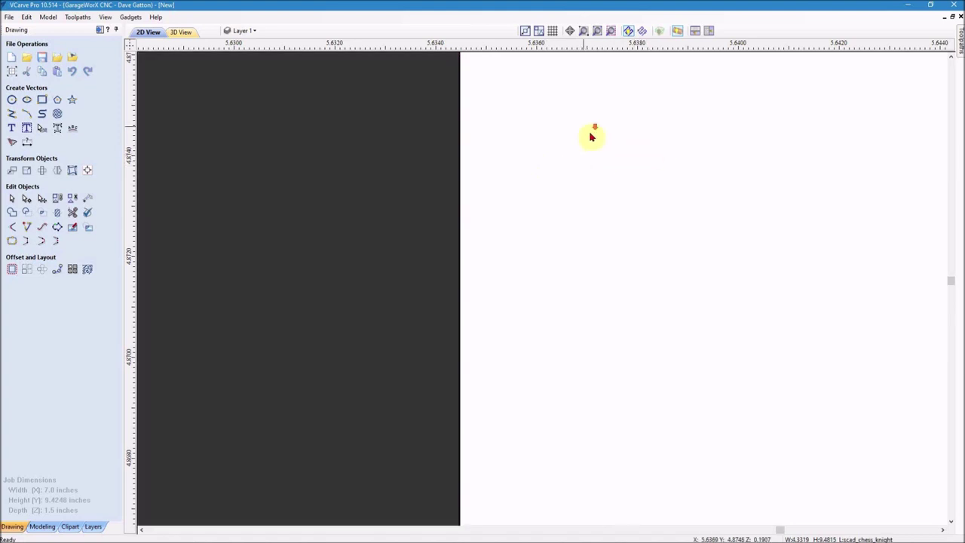
pyautogui.scroll(-15, 594, 147)
# Zoom out to frame the whole knight relief with both flanking strips.
pyautogui.scroll(-3, 606, 157)
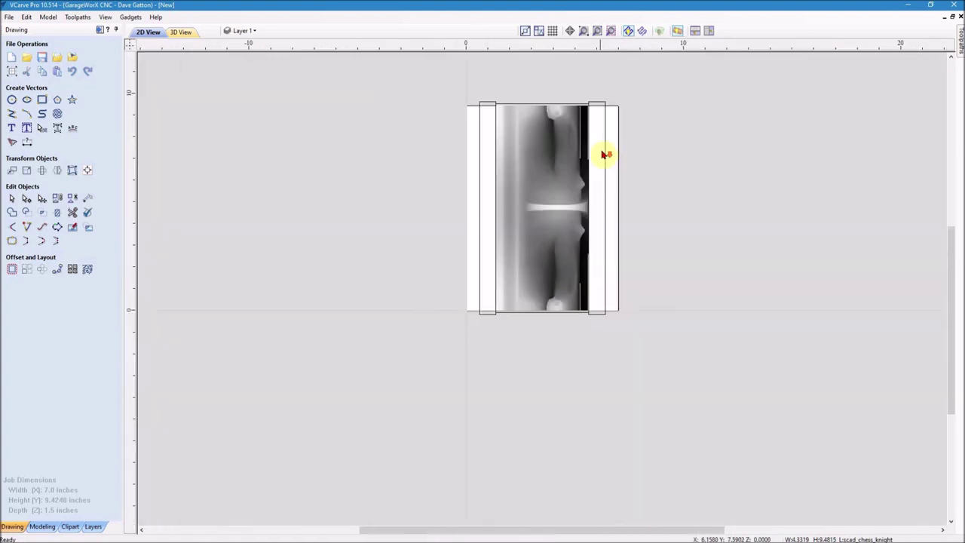
pyautogui.scroll(1, 553, 66)
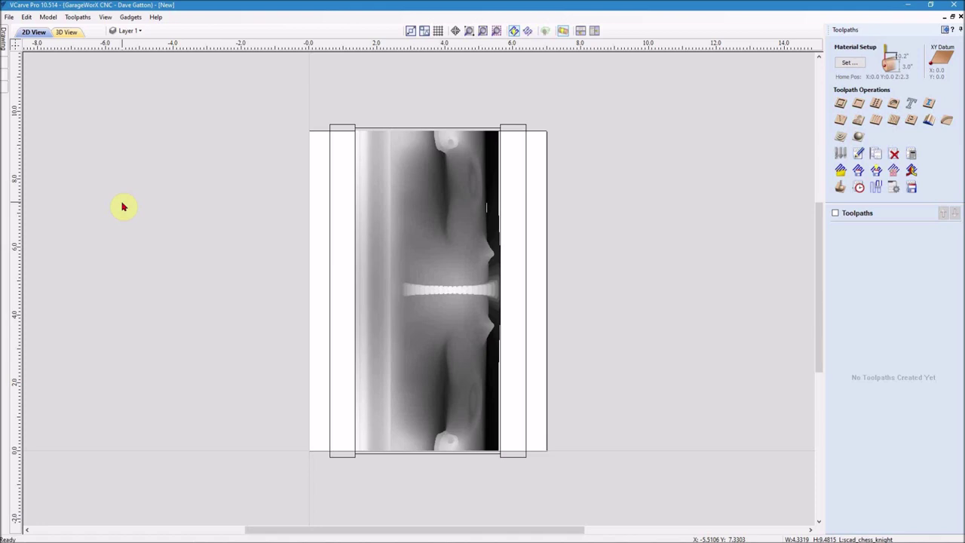
# Create a Rounding Toolpath for the 3-inch square blank using the End Mill (1/4").
pyautogui.click(129, 18)
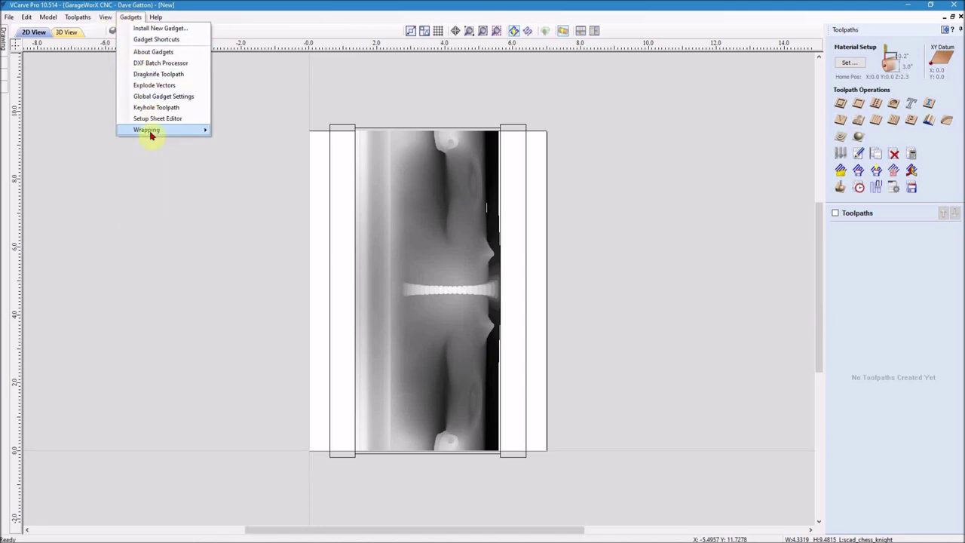
pyautogui.moveTo(189, 132)
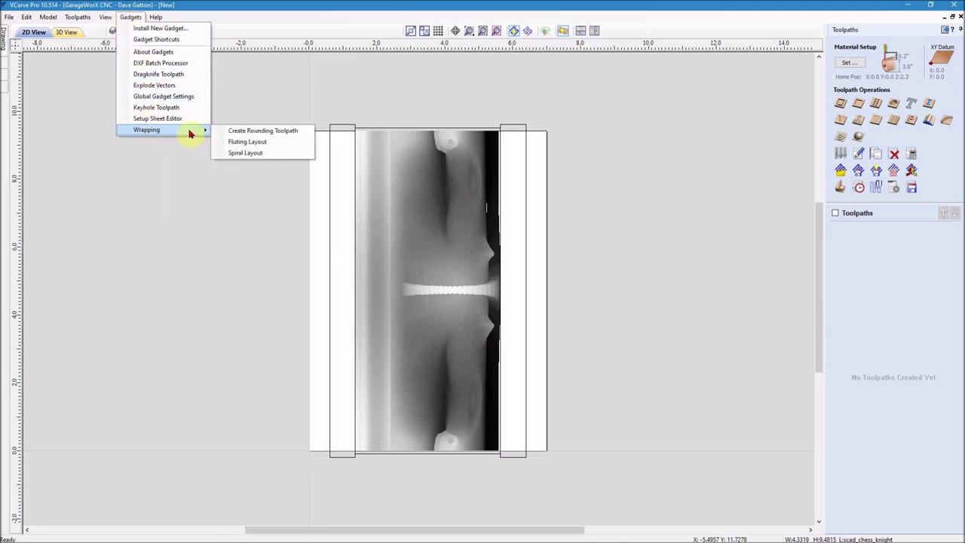
pyautogui.click(262, 131)
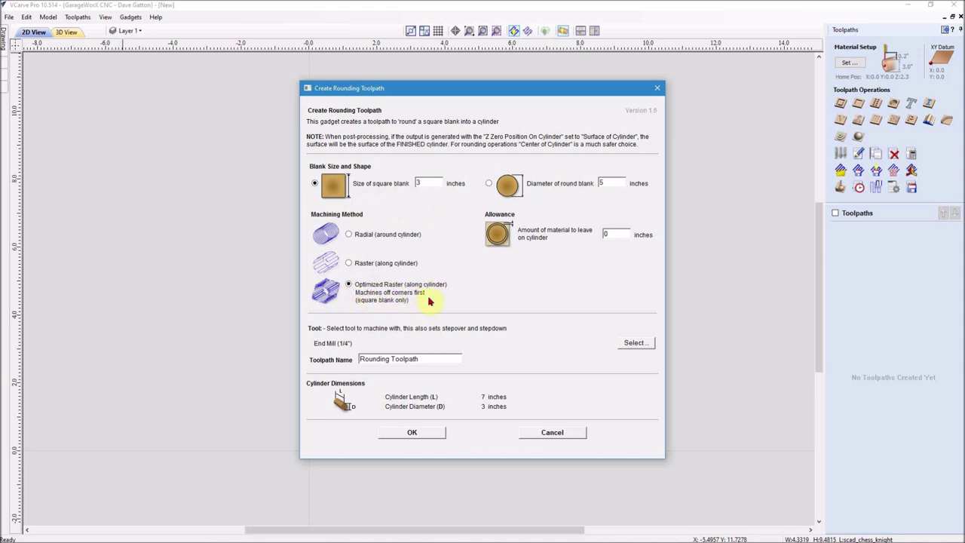
pyautogui.click(635, 343)
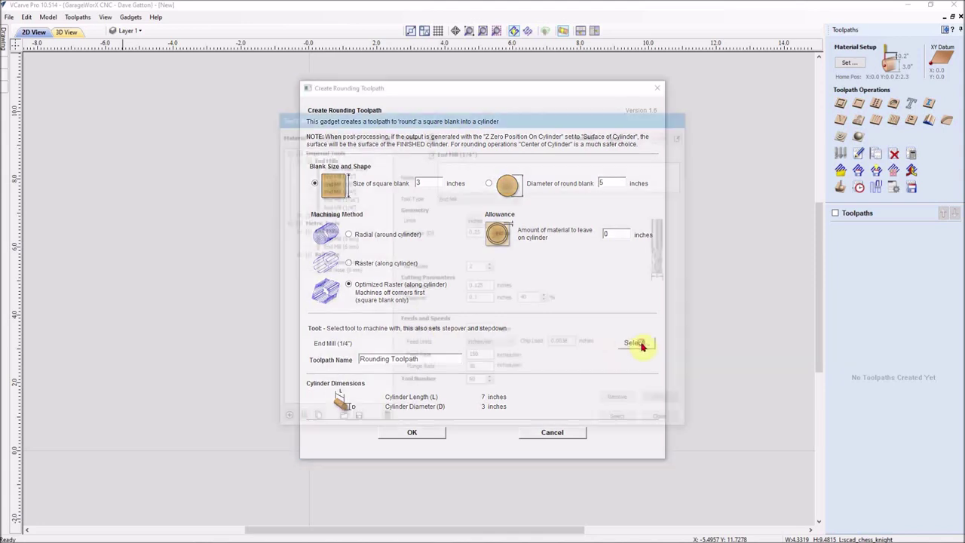
pyautogui.click(332, 190)
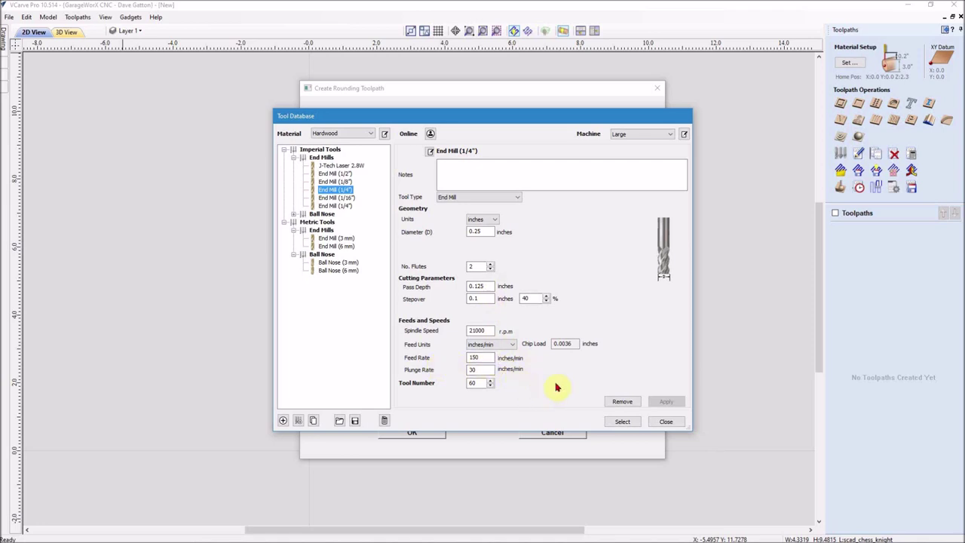
pyautogui.click(621, 422)
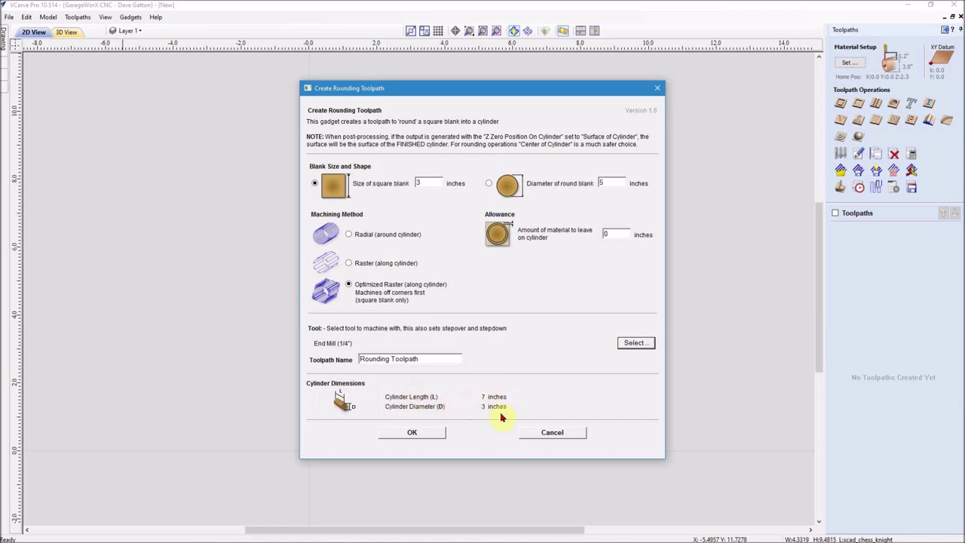
pyautogui.click(406, 433)
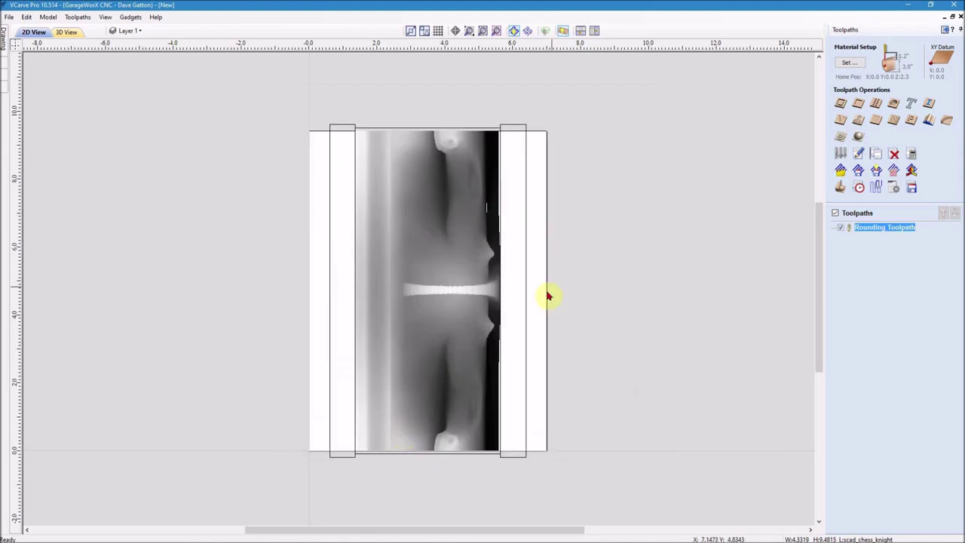
# Untick the Rounding Toolpath so it no longer shows in the 2D layout.
pyautogui.moveTo(895, 234)
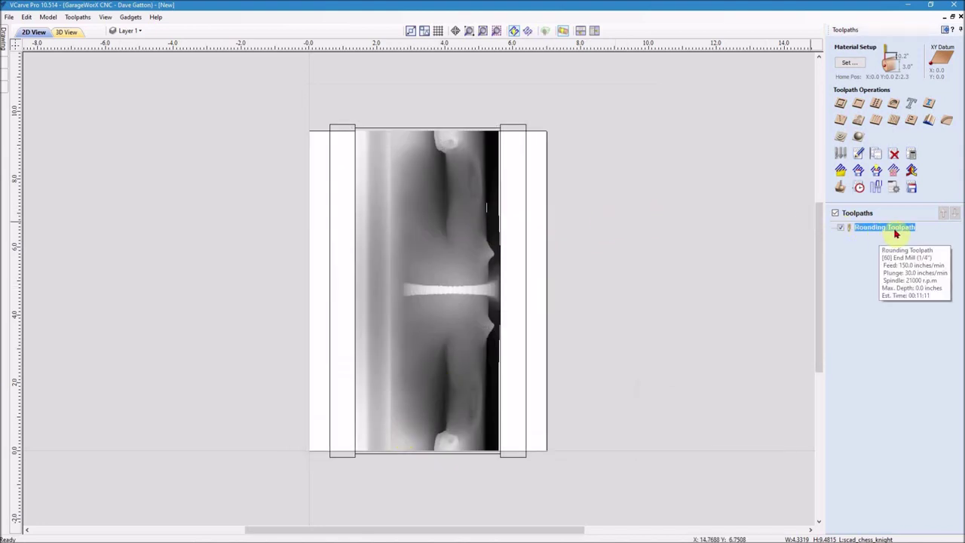
pyautogui.click(844, 232)
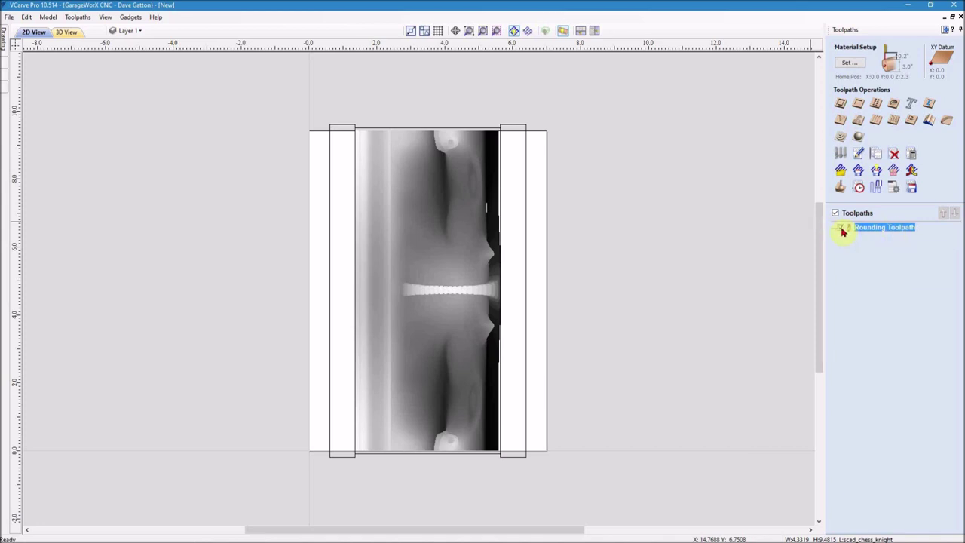
pyautogui.click(841, 229)
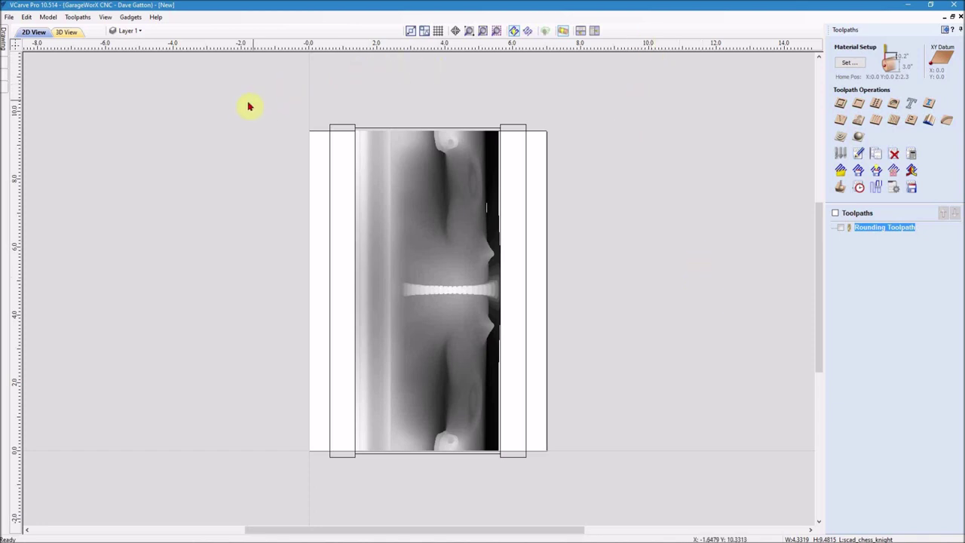
# Select both end strips and set up a pocket toolpath with start depth 0 and cut depth 1.0 inch.
pyautogui.click(497, 32)
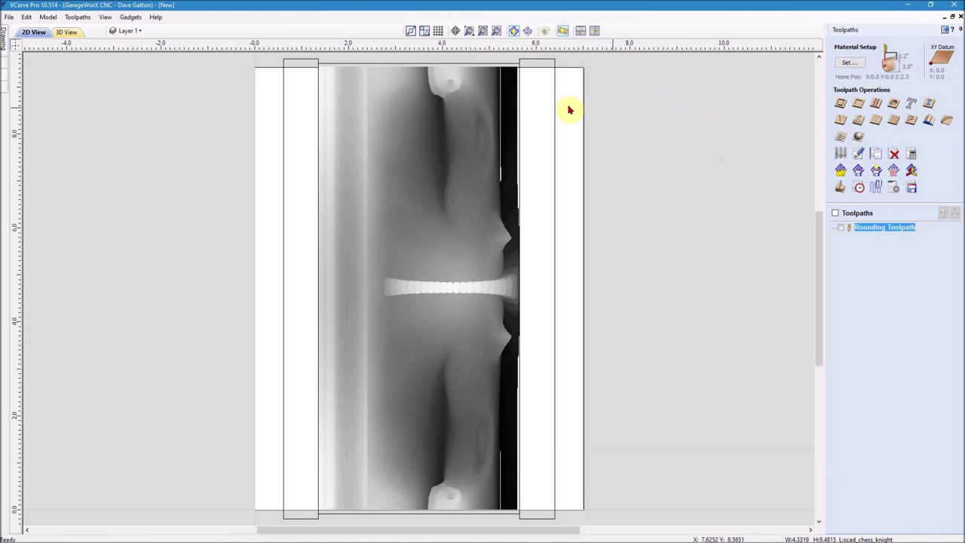
pyautogui.click(284, 158)
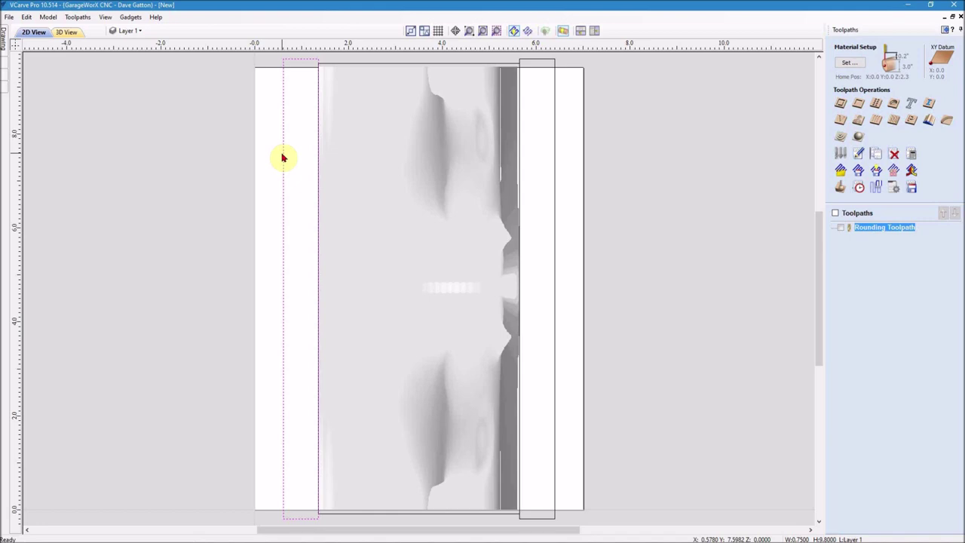
pyautogui.keyDown('shift'); pyautogui.click(556, 121); pyautogui.keyUp('shift')
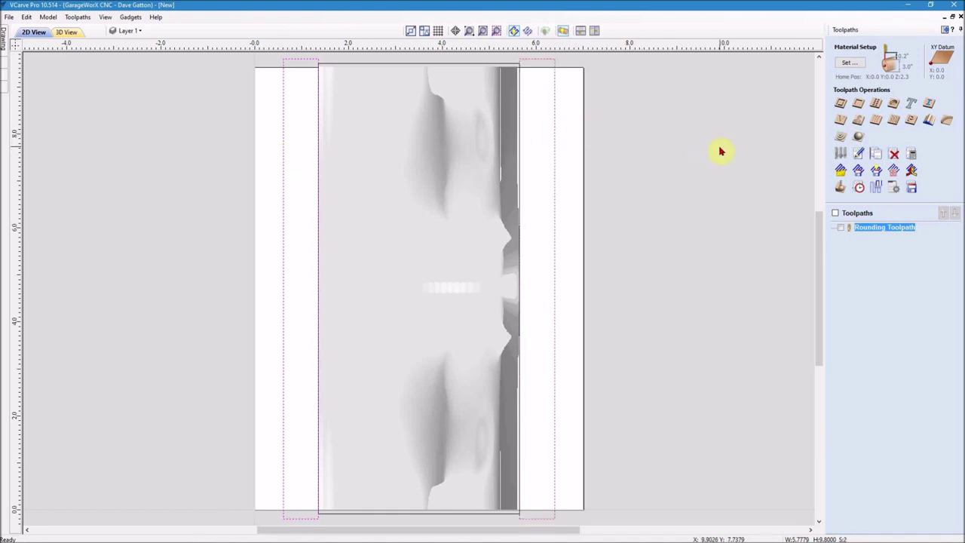
pyautogui.click(858, 104)
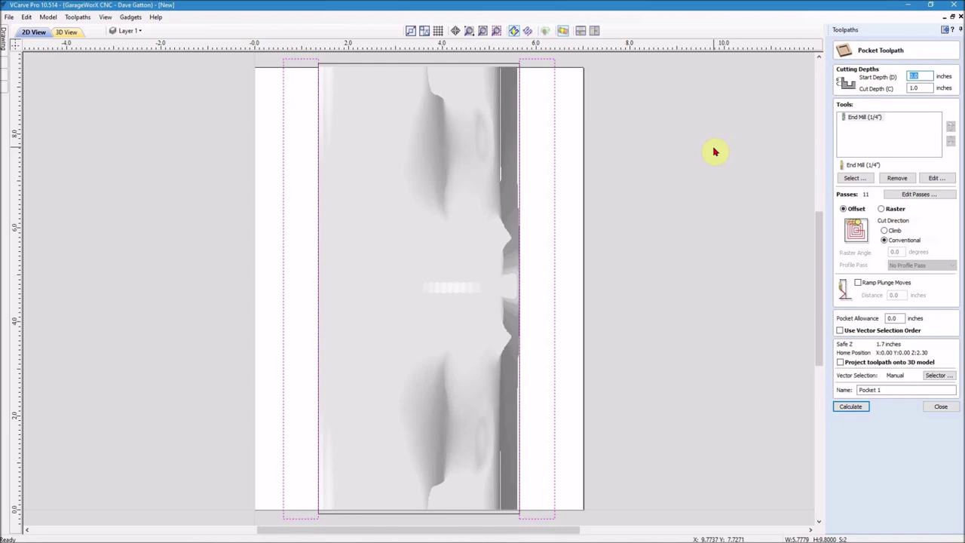
pyautogui.click(923, 75)
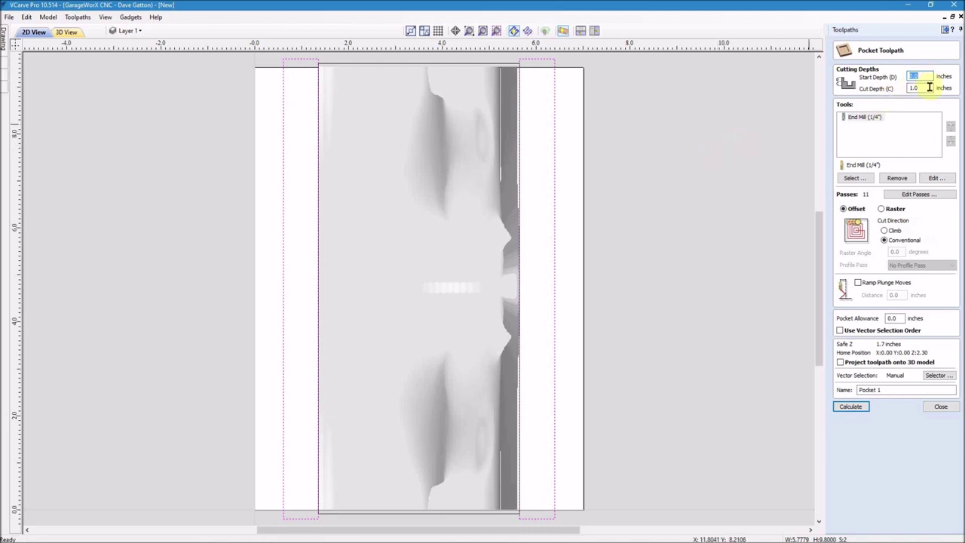
pyautogui.click(851, 407)
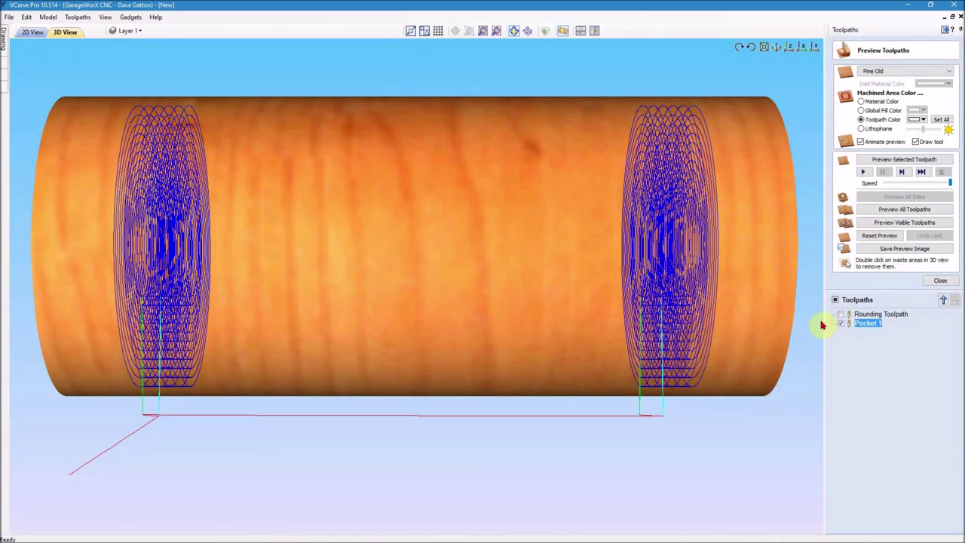
# Reset the preview and simulate the Pocket 1 cut on the stock.
pyautogui.click(882, 236)
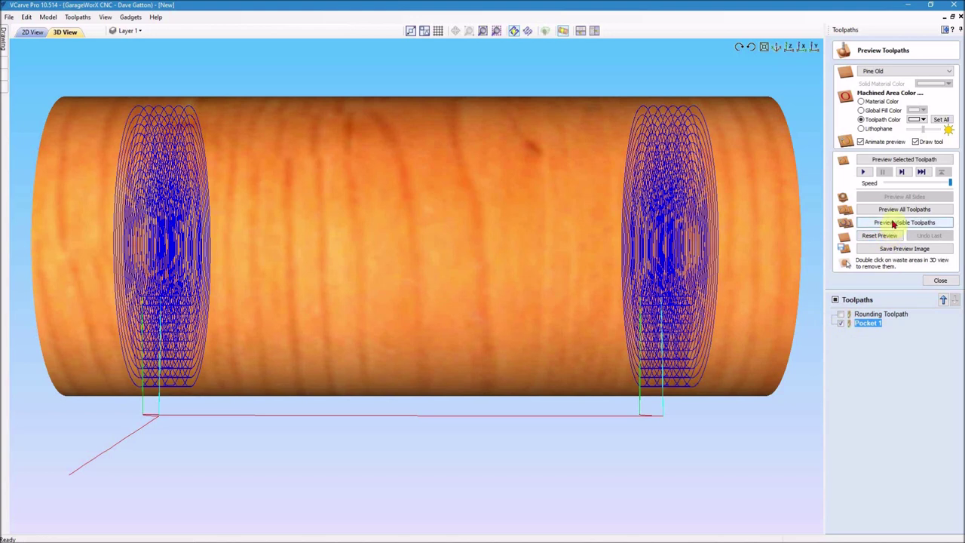
pyautogui.click(893, 223)
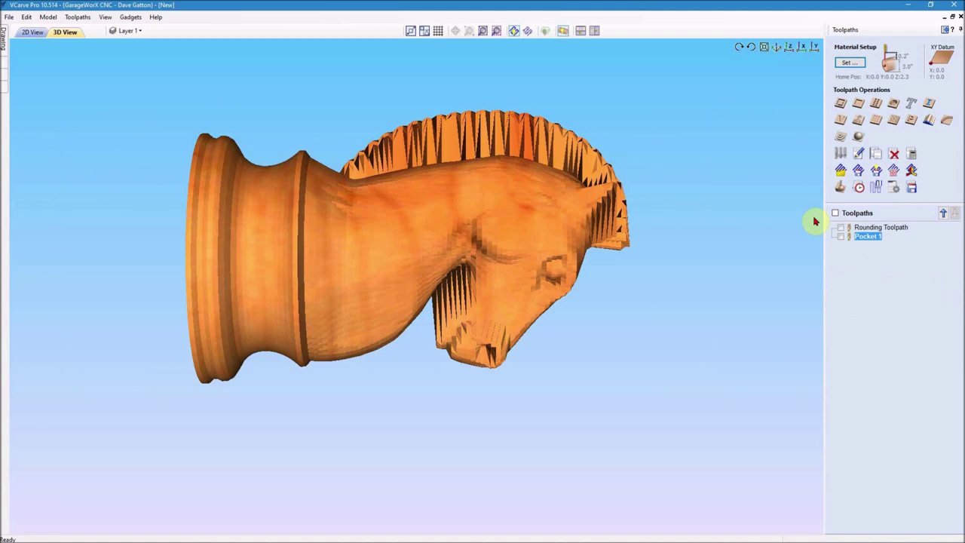
# Hide Pocket 1 and select the rectangle boundary around the knight in 2D View.
pyautogui.click(841, 236)
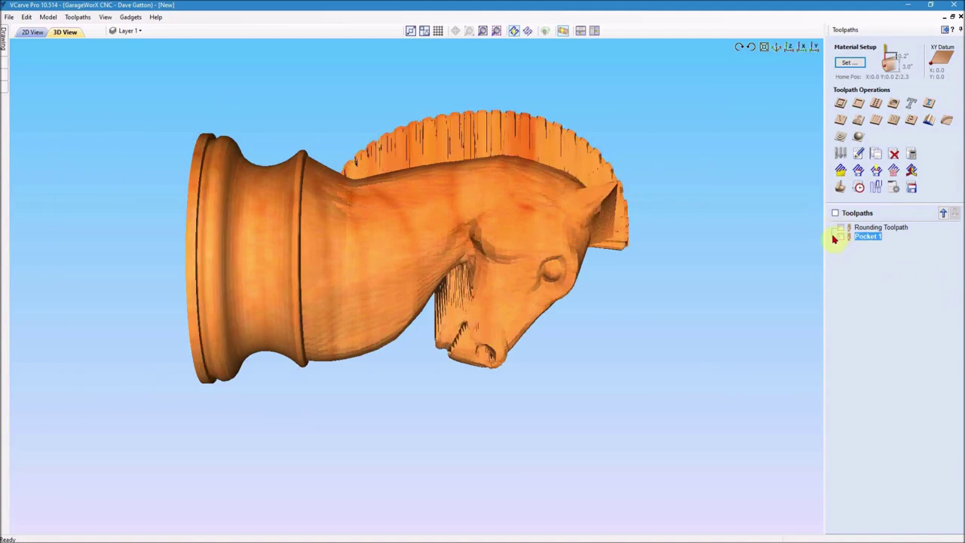
pyautogui.click(32, 31)
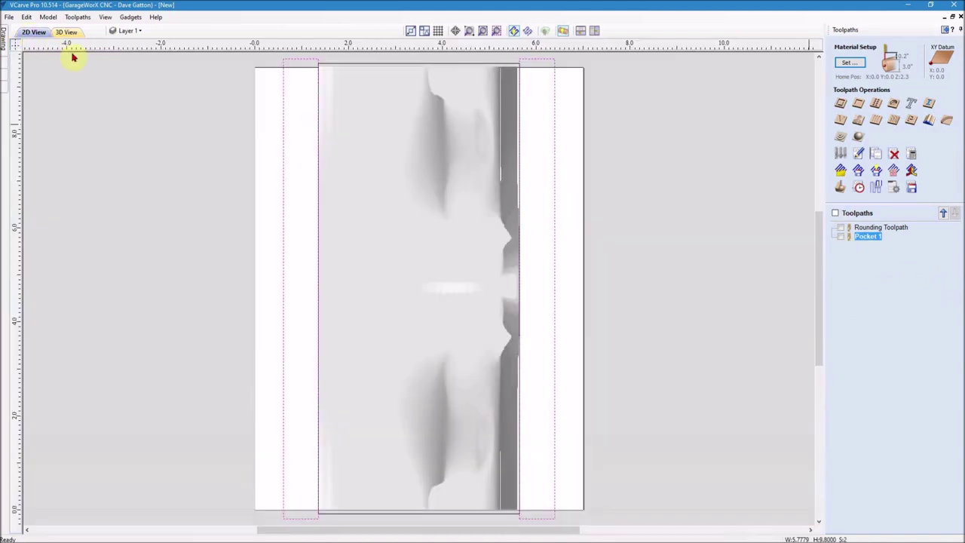
pyautogui.click(628, 108)
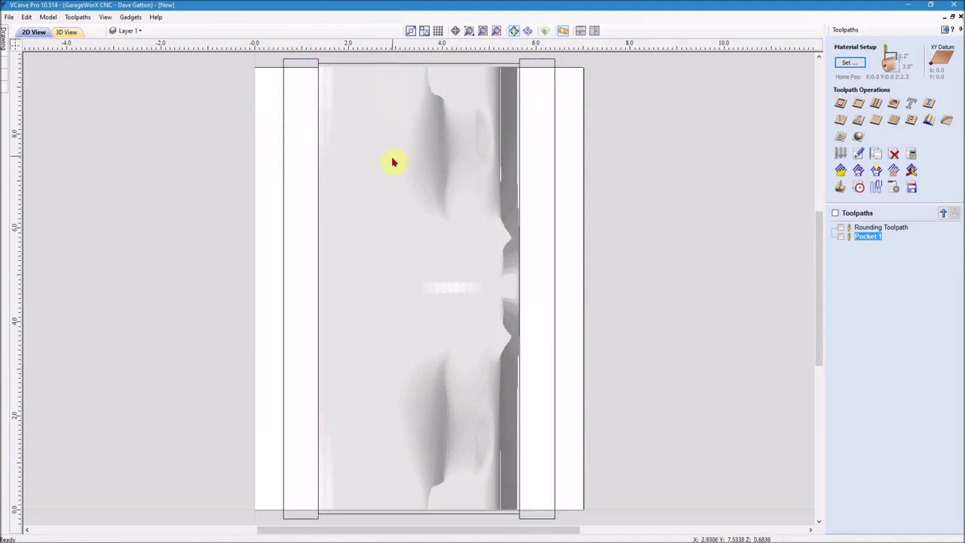
pyautogui.click(402, 187)
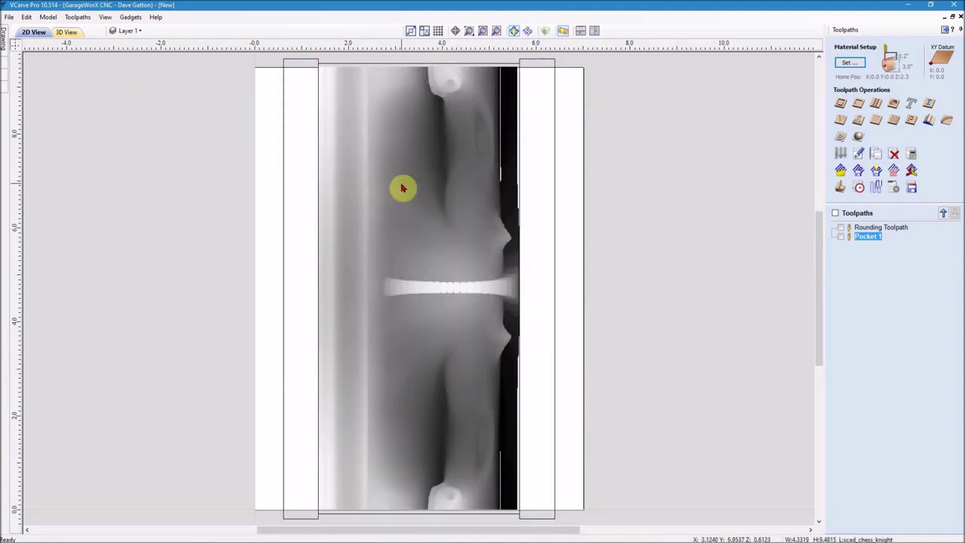
pyautogui.click(391, 68)
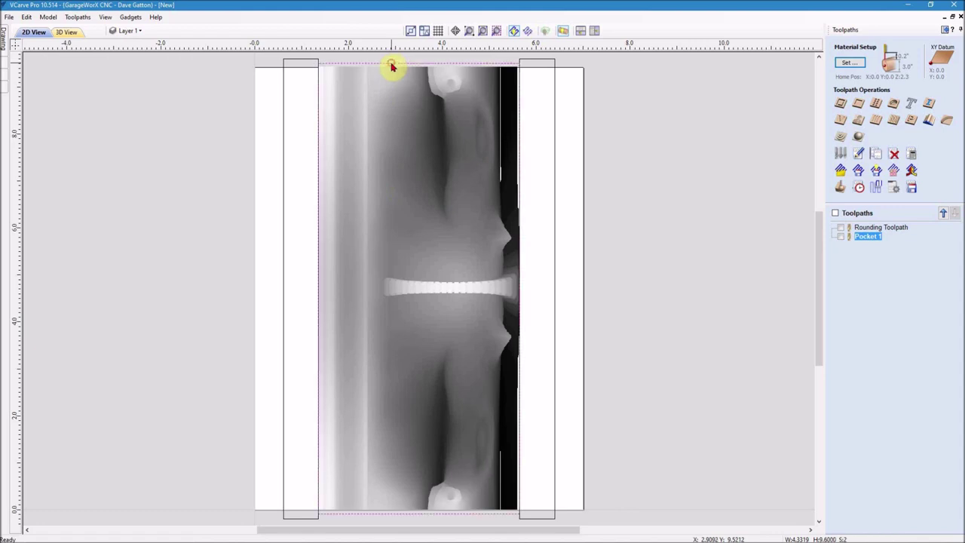
# Calculate a 3D Roughing toolpath limited to the selected boundary vectors.
pyautogui.click(840, 139)
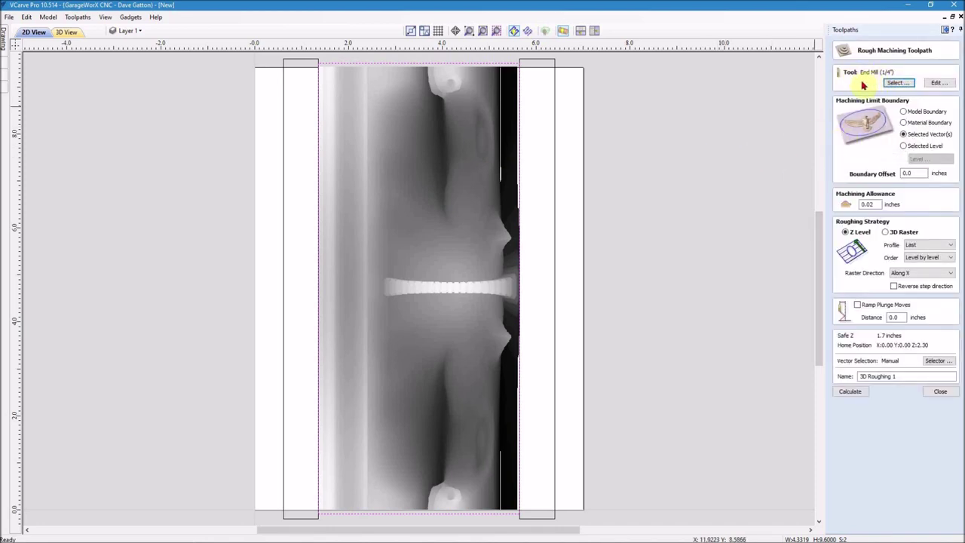
pyautogui.click(903, 134)
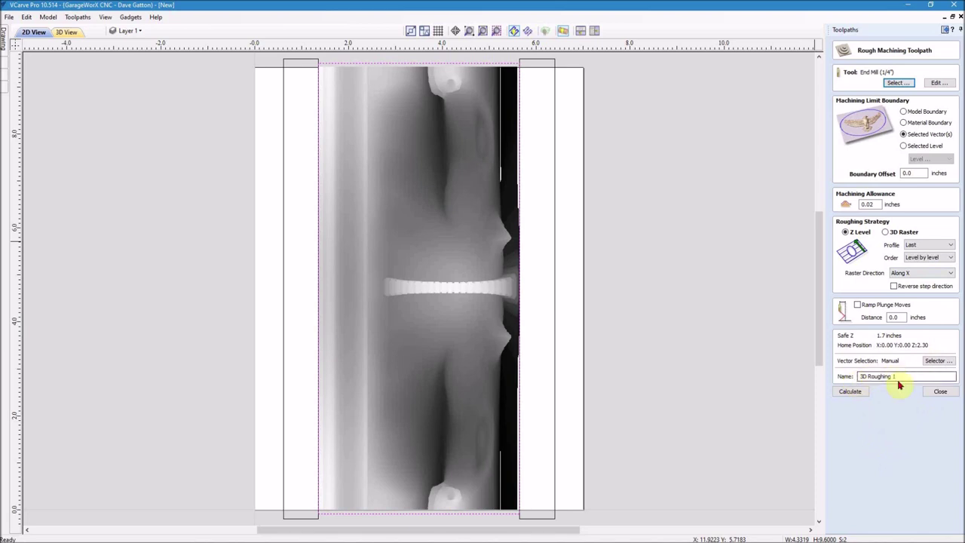
pyautogui.click(848, 391)
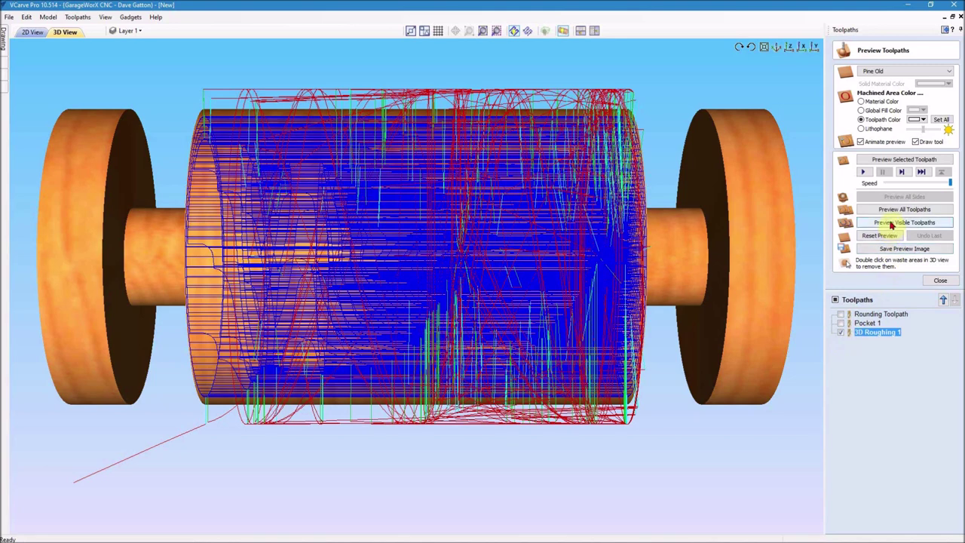
# Simulate the 3D Roughing 1 toolpath to show the stepped rough knight, estimated at 00:41:23.
pyautogui.click(891, 223)
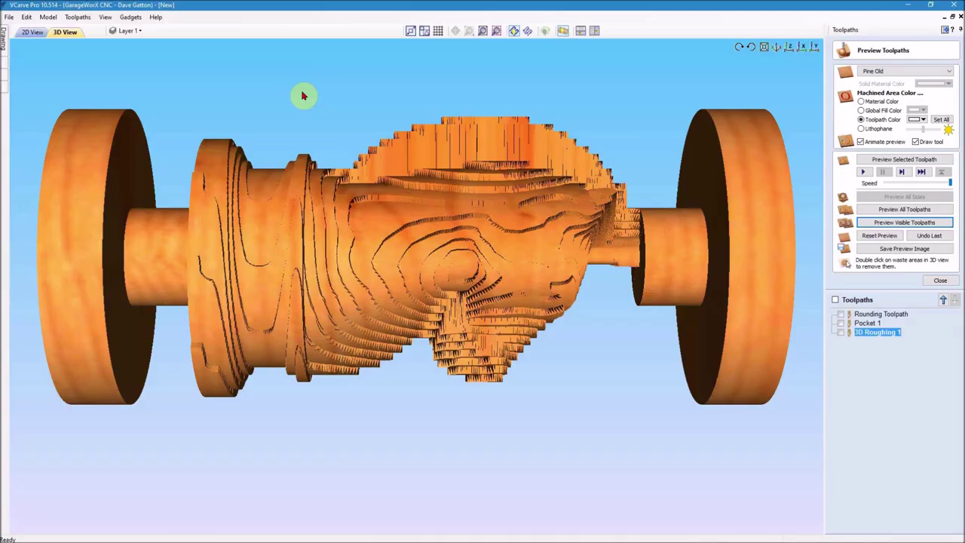
pyautogui.click(870, 333)
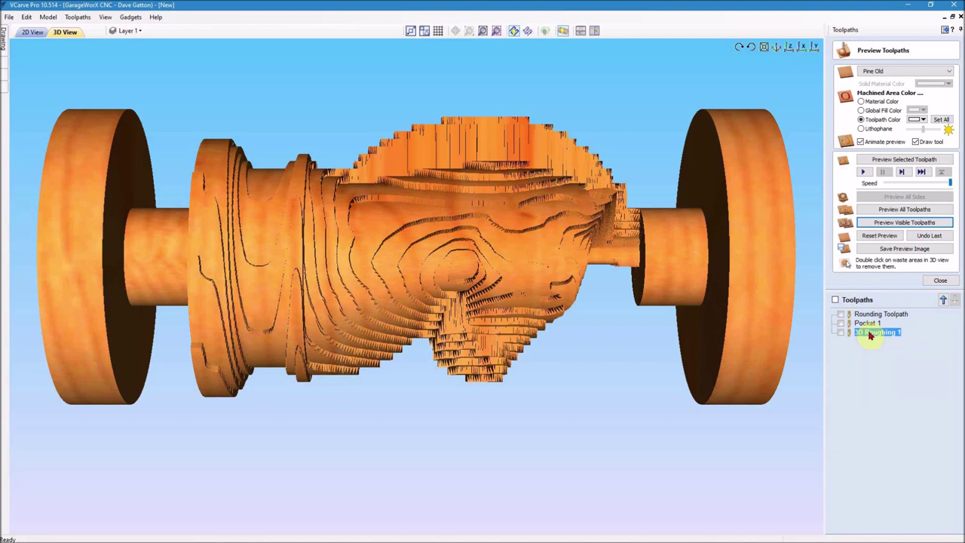
# In 2D View, create and calculate a 3D Finish 1 raster toolpath at 90° with the tapered ball nose.
pyautogui.click(940, 282)
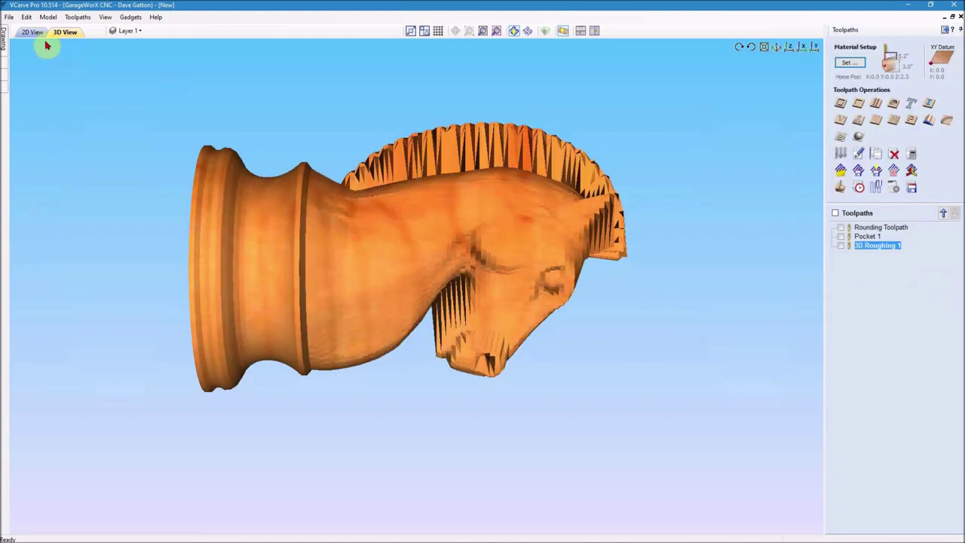
pyautogui.click(29, 33)
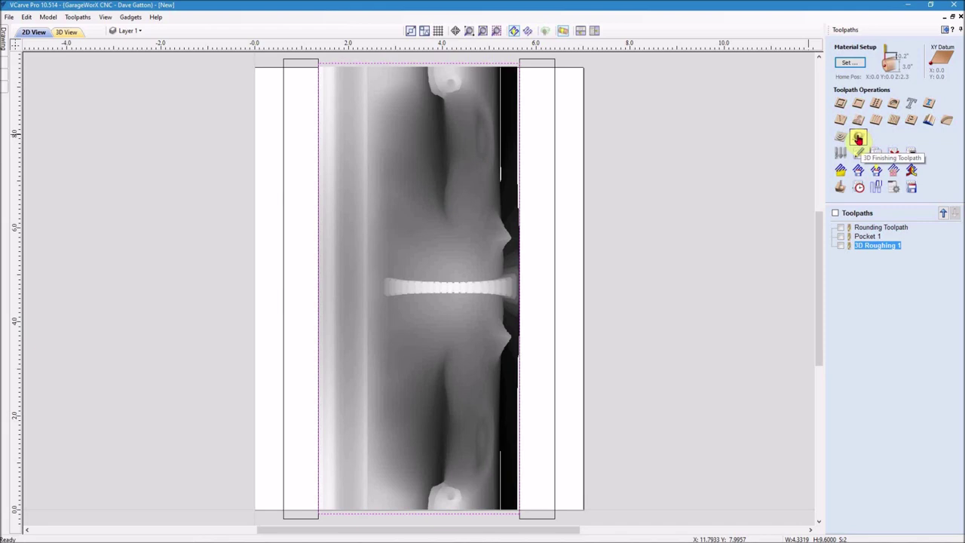
pyautogui.click(858, 138)
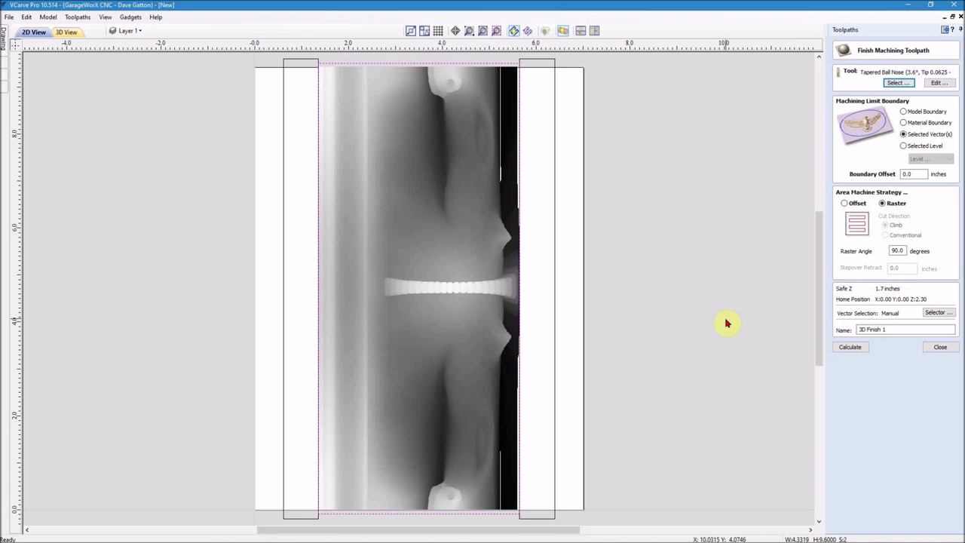
pyautogui.click(850, 348)
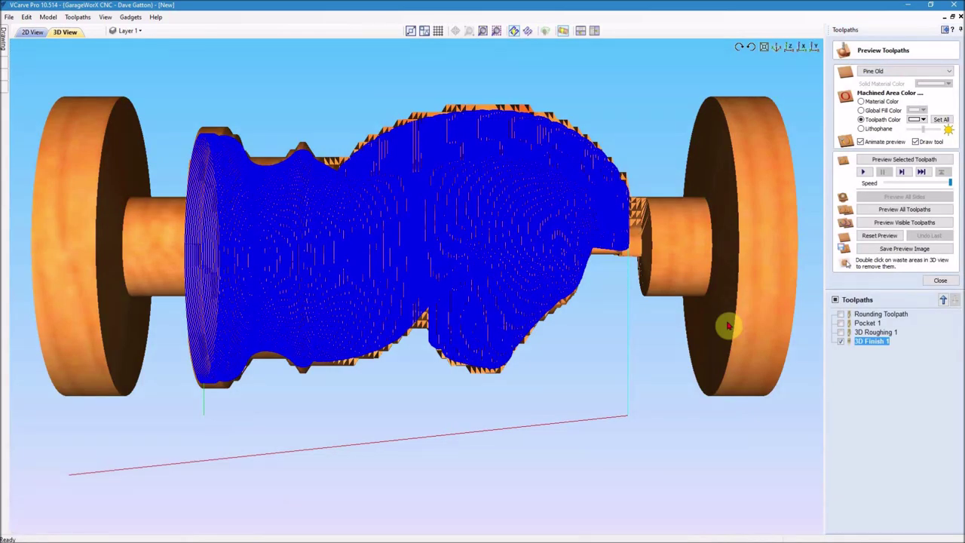
# Simulate the 3D Finish 1 cut over the roughed knight stock.
pyautogui.click(897, 224)
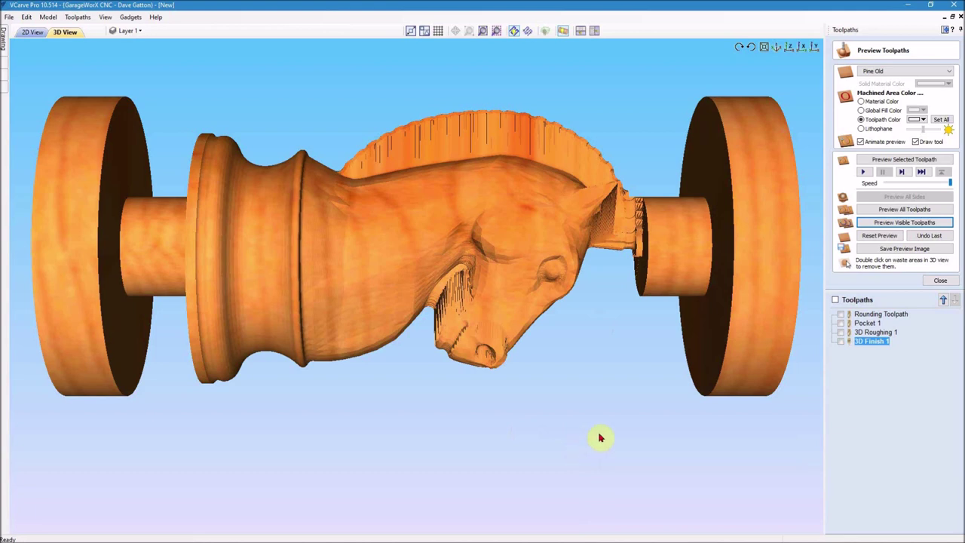
# Let the finishing preview finish rendering the knight's face and mane in the 3D View.
pyautogui.click(631, 275)
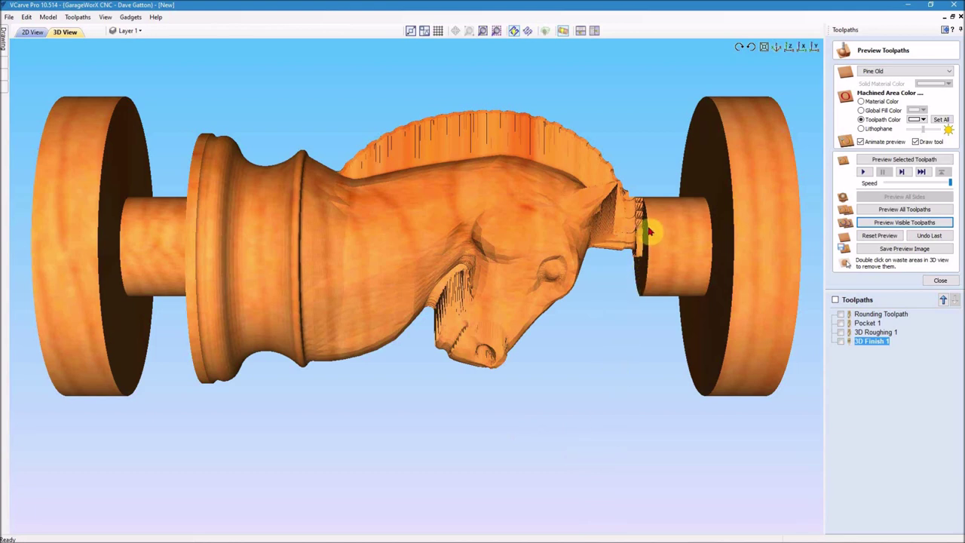